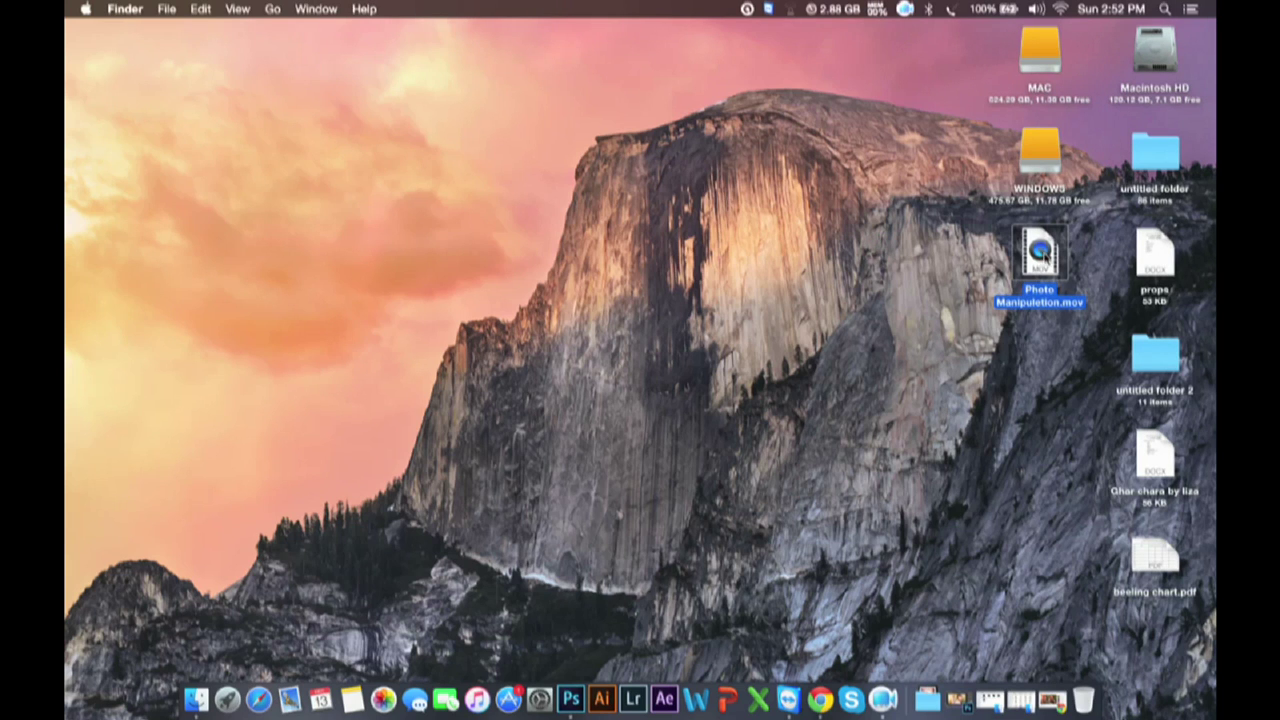
# Step: Play Photo Manipulation.mov in VLC, then close VLC and return to the desktop
pyautogui.rightClick(1046, 248)
pyautogui.moveTo(900, 275)
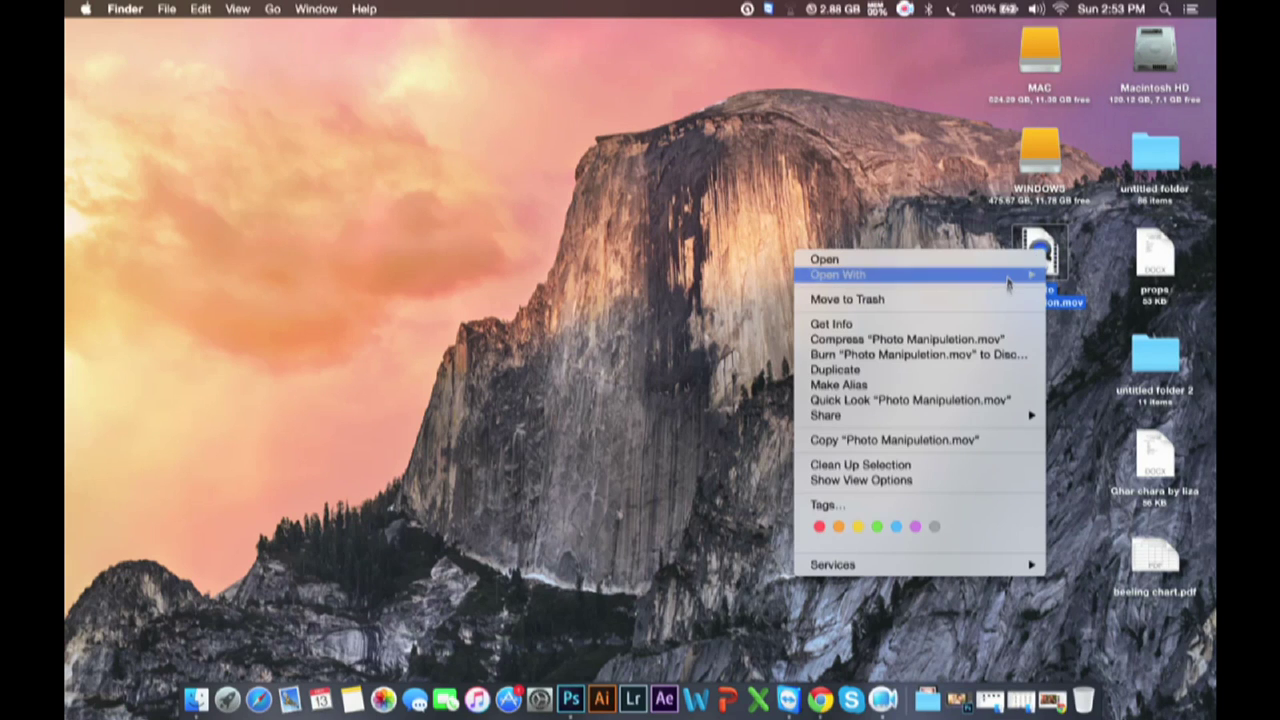
pyautogui.click(726, 352)
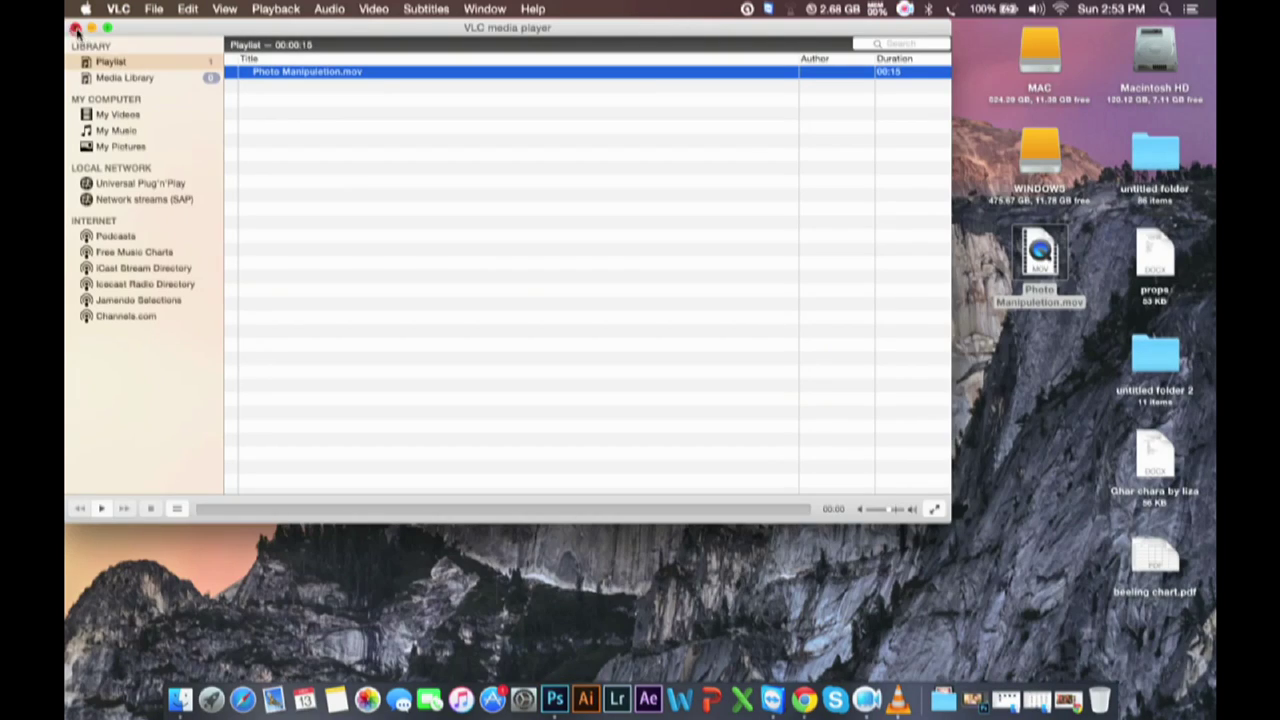
pyautogui.click(76, 31)
pyautogui.click(460, 248)
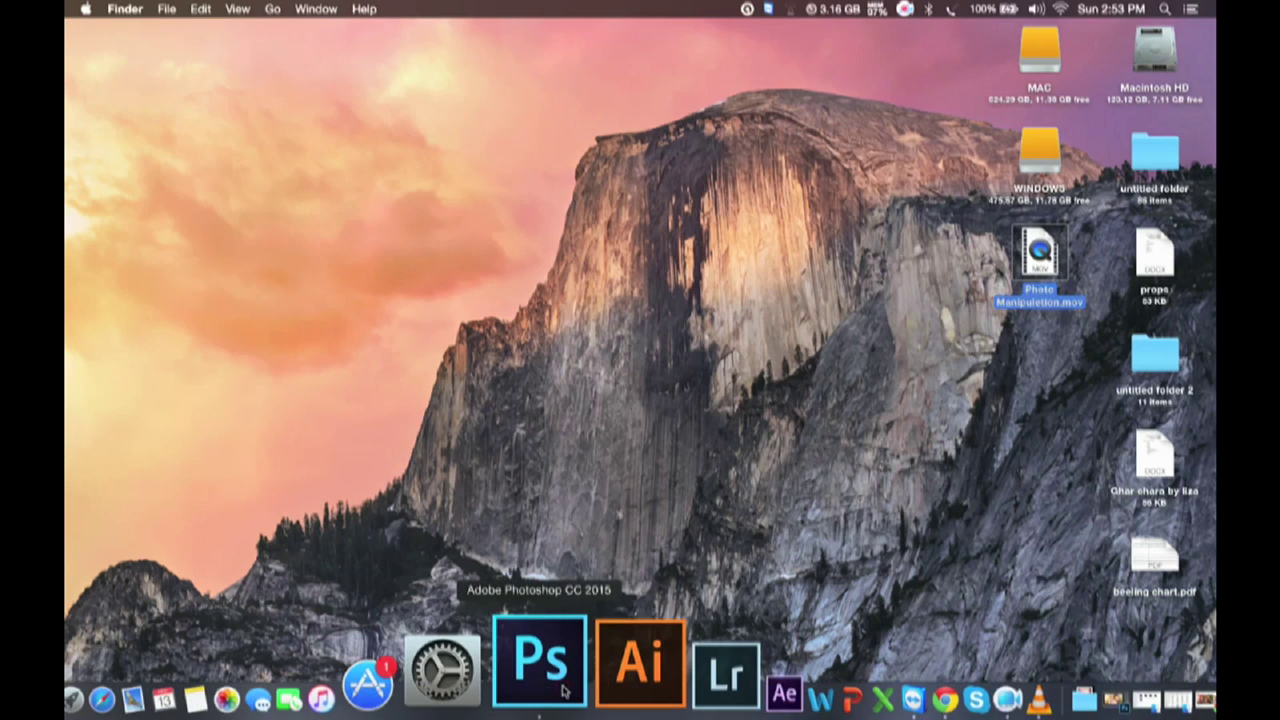
# Step: Scrub the particle timeline preview, then close Photo Manipulation.jpg with Don't Save
pyautogui.click(563, 690)
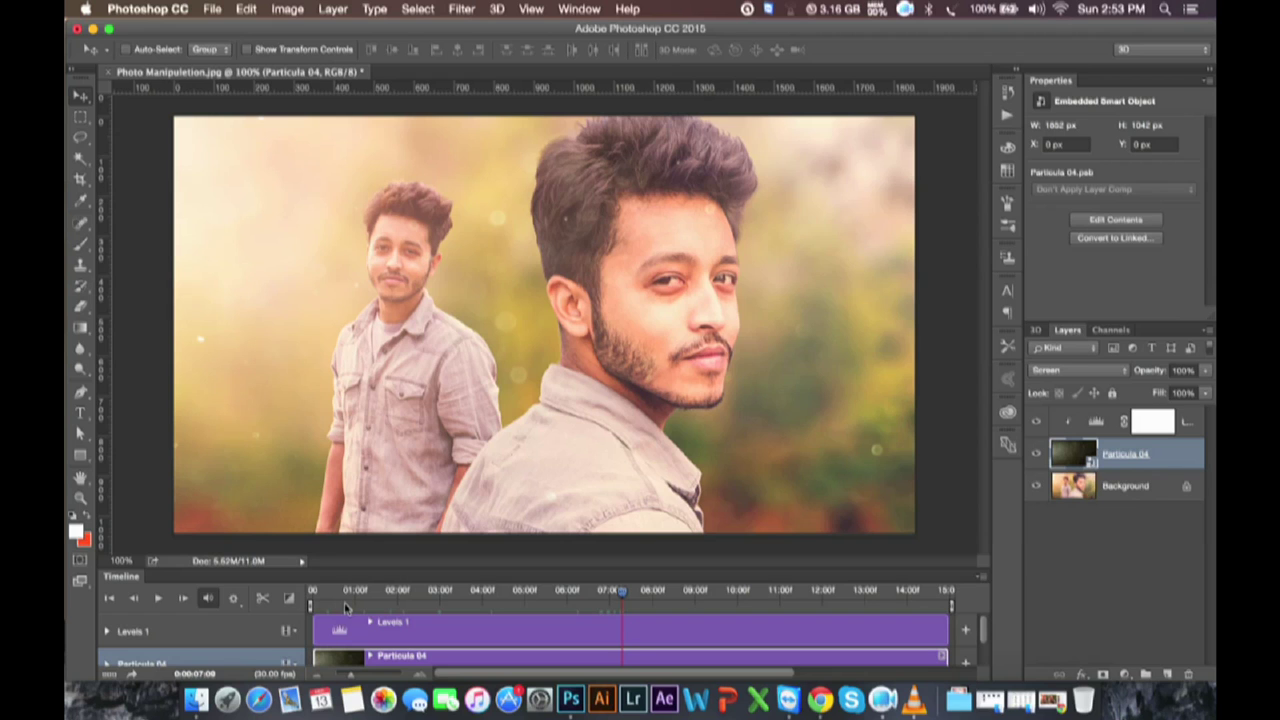
pyautogui.click(349, 592)
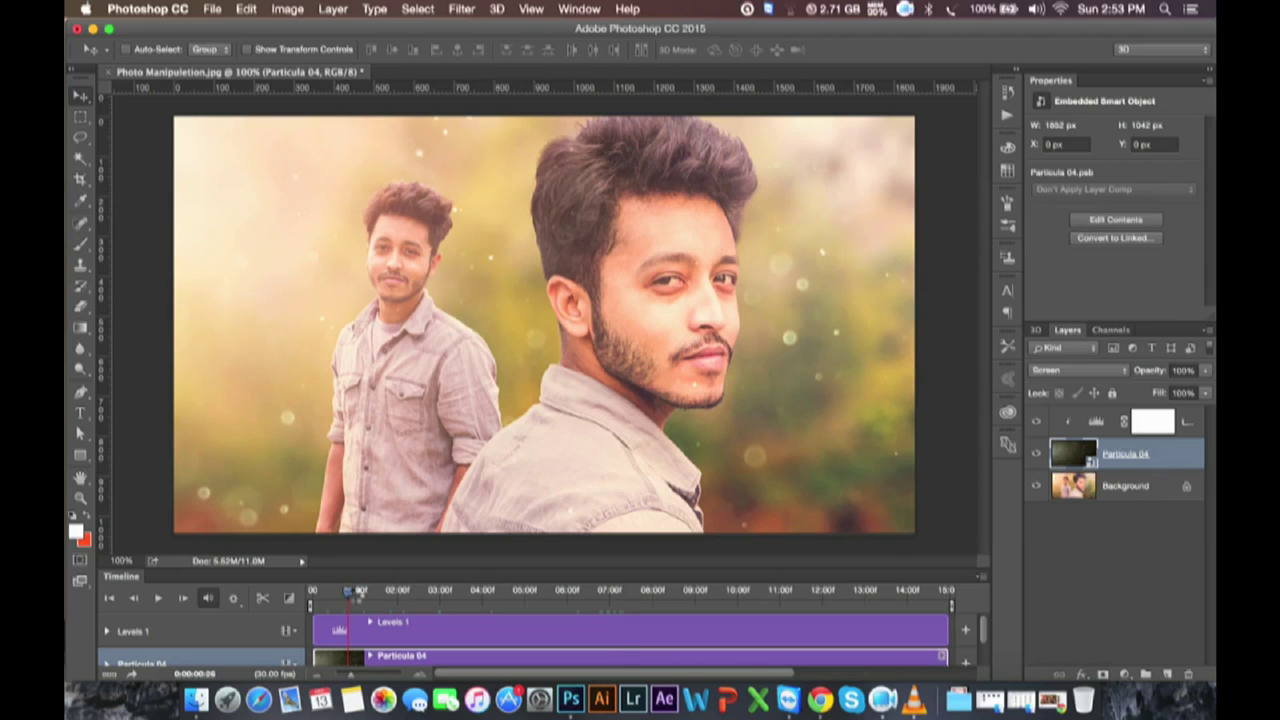
pyautogui.moveTo(352, 592); pyautogui.dragTo(448, 592)
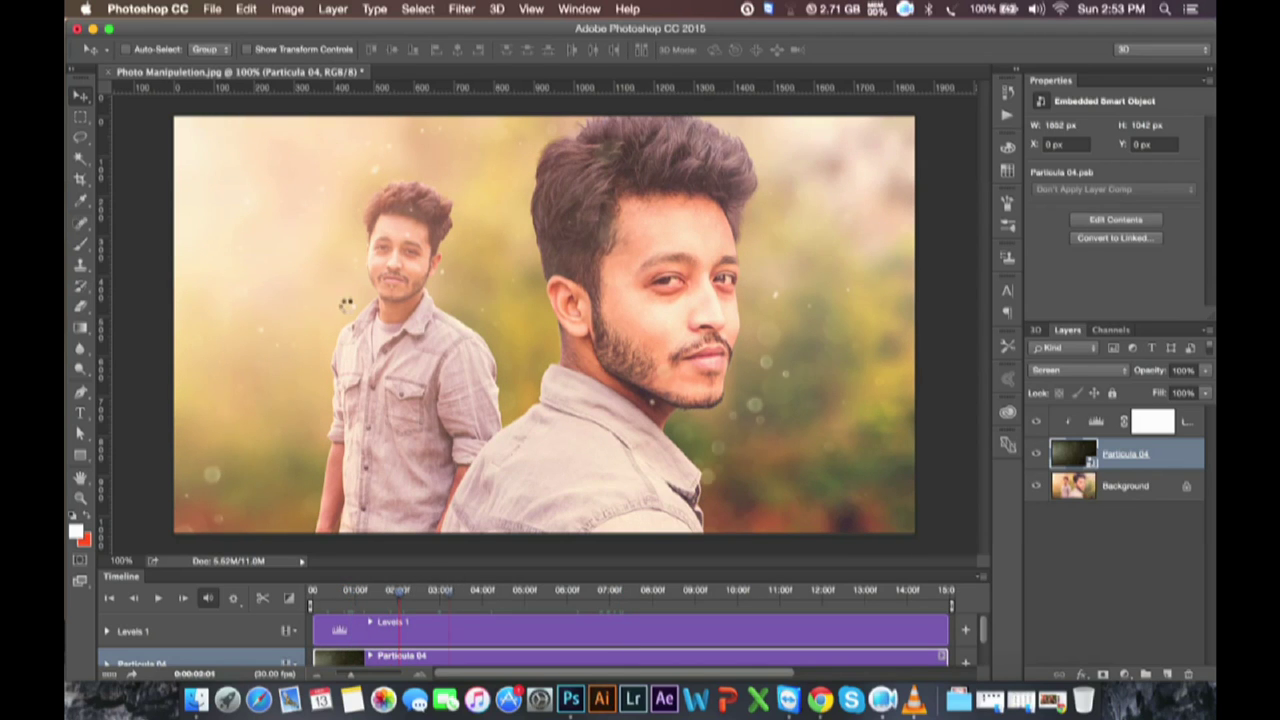
pyautogui.click(108, 73)
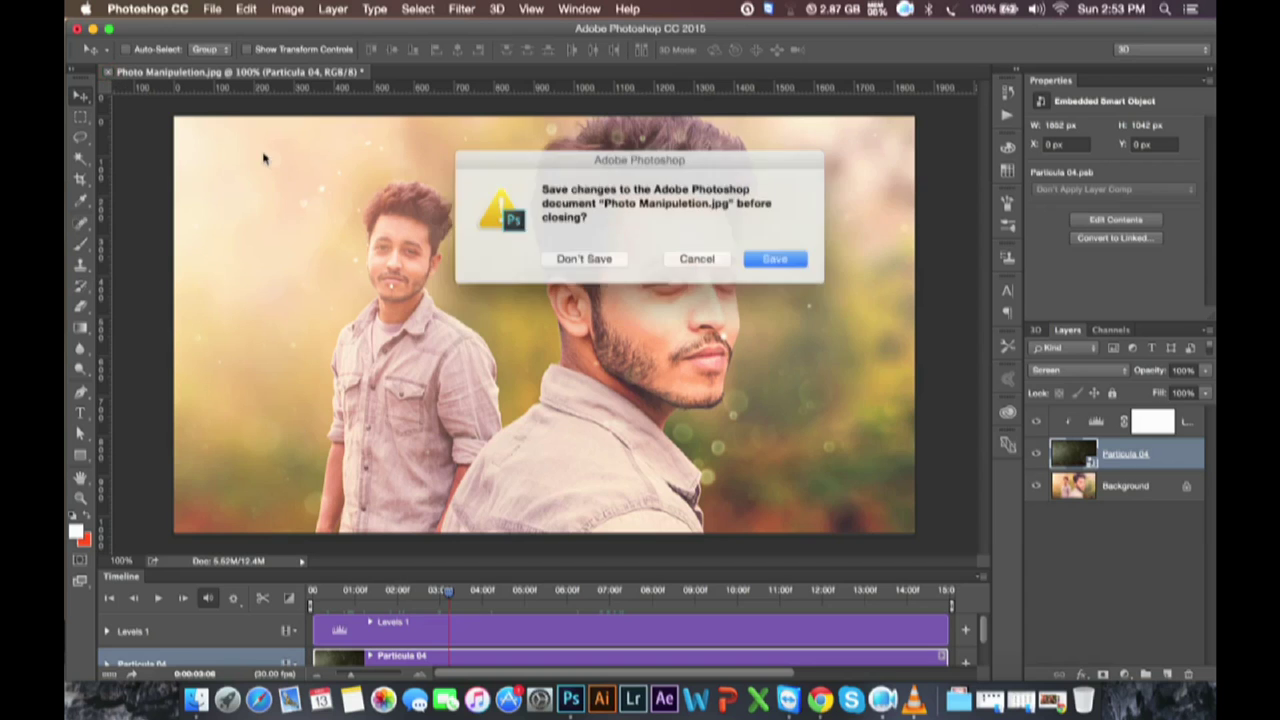
pyautogui.click(622, 257)
pyautogui.click(570, 262)
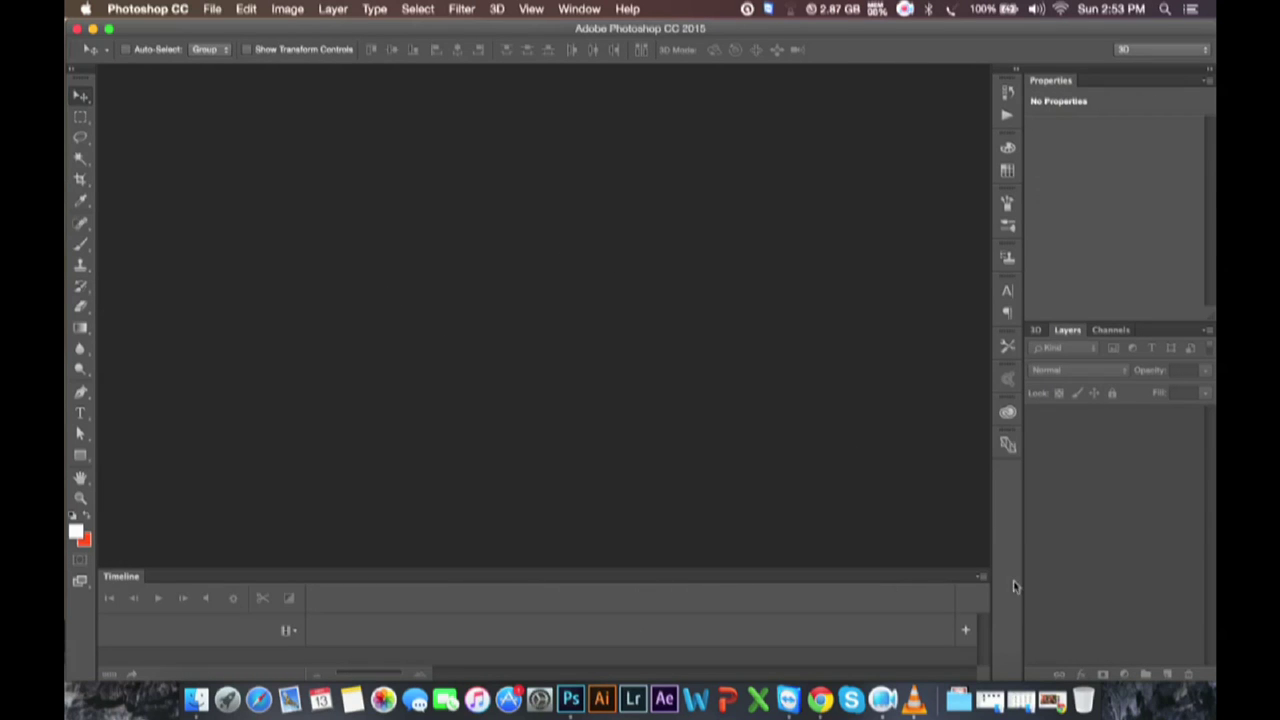
# Step: Open Photo Manipulation.jpg from the photos folder with Adobe Photoshop CC 2015
pyautogui.click(1005, 668)
pyautogui.click(657, 418)
pyautogui.rightClick(651, 413)
pyautogui.moveTo(692, 375)
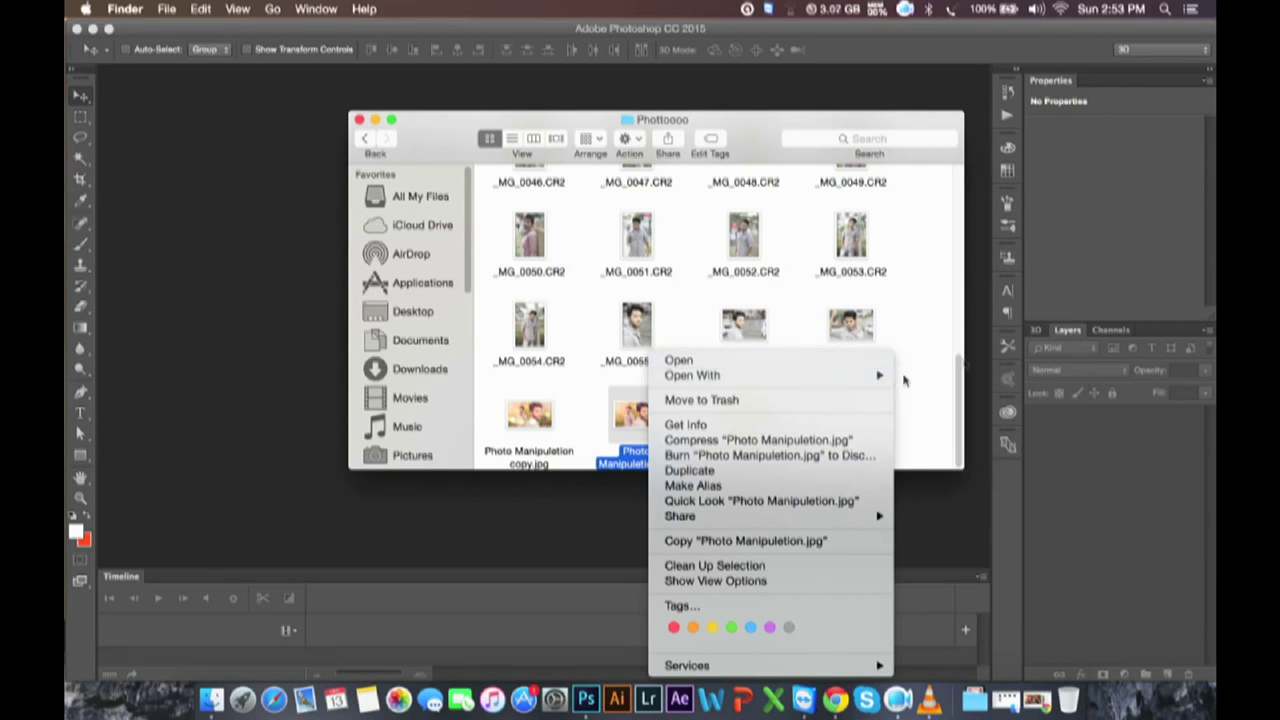
pyautogui.click(945, 419)
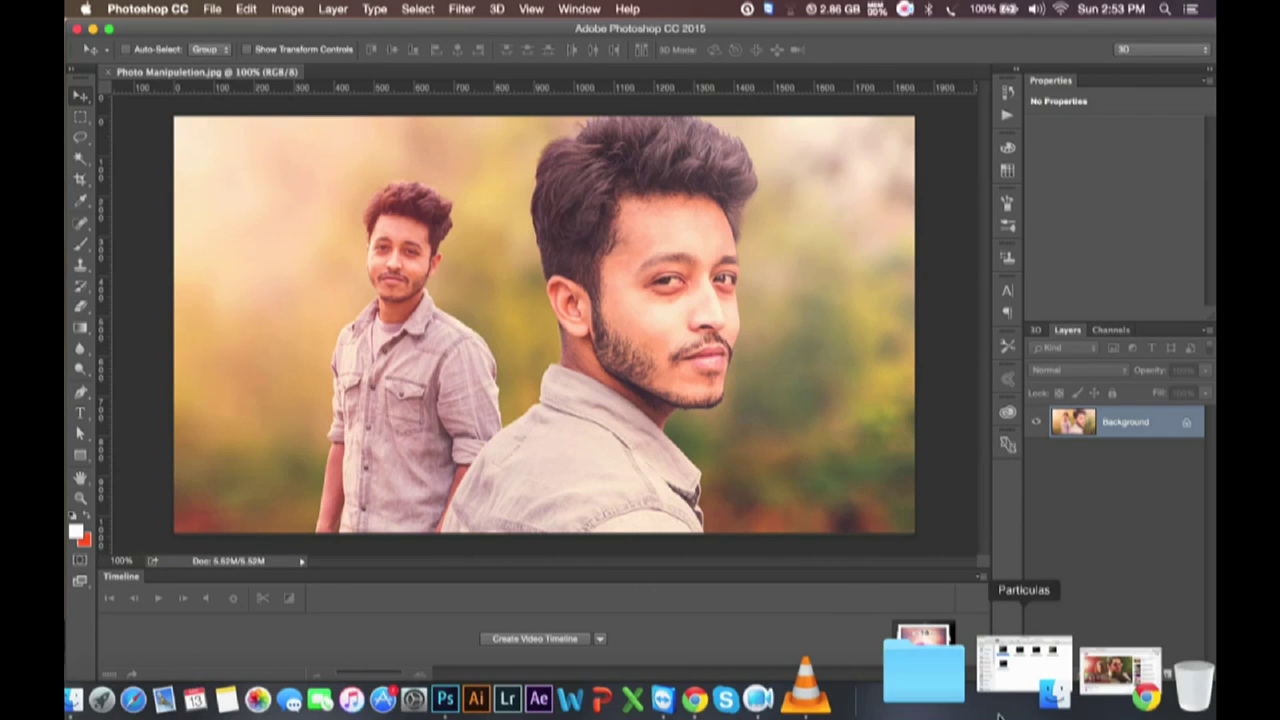
# Step: Preview Particula 04.mov from the Particulas folder in QuickTime, then drag it onto the portrait
pyautogui.click(1000, 706)
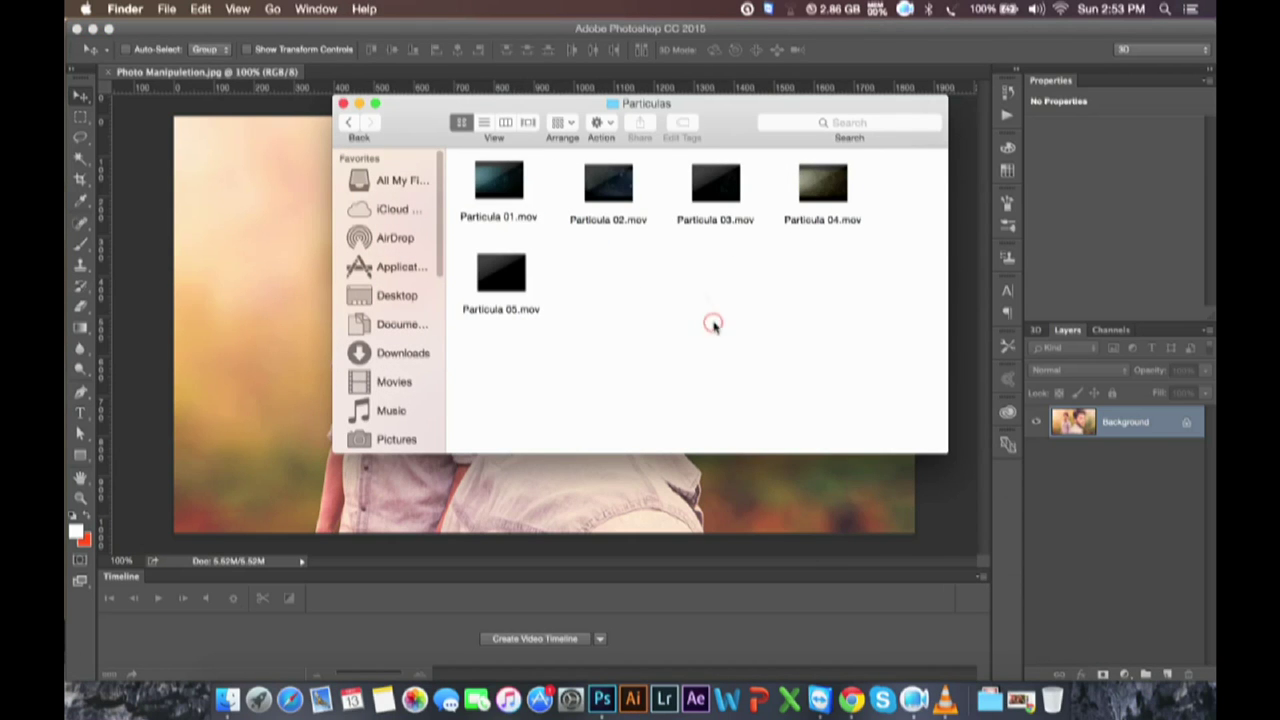
pyautogui.doubleClick(822, 183)
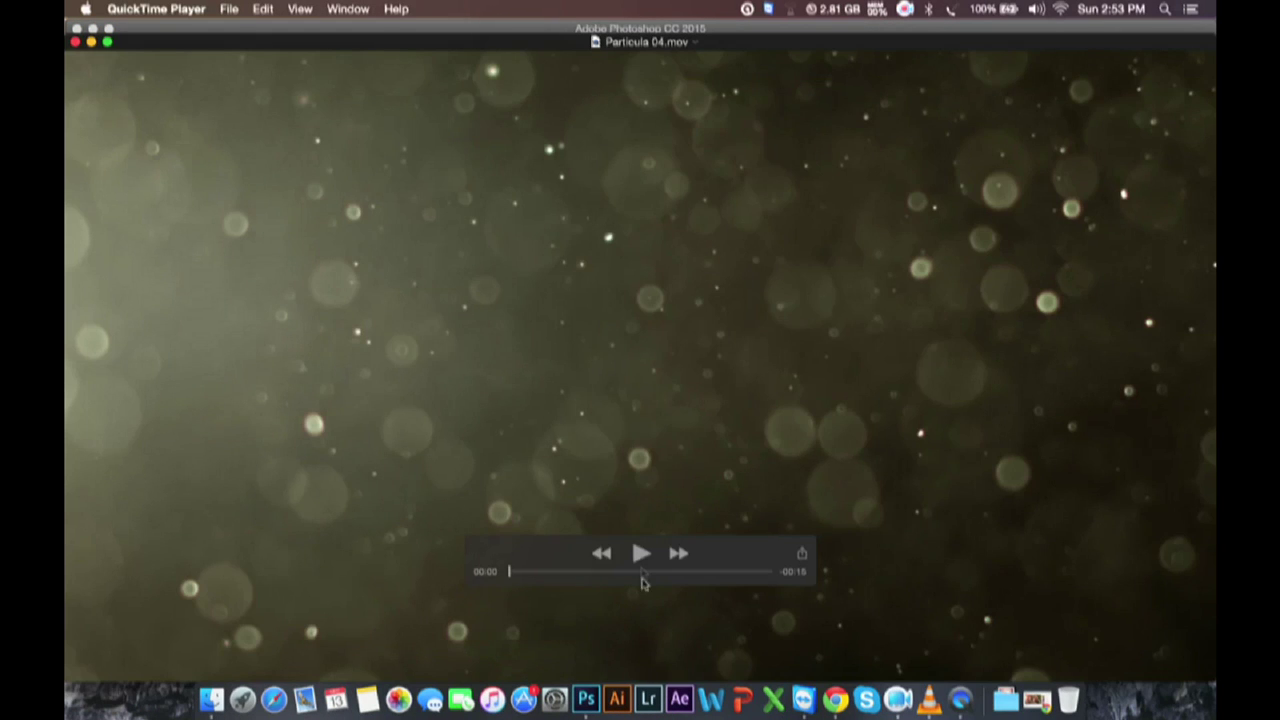
pyautogui.click(640, 553)
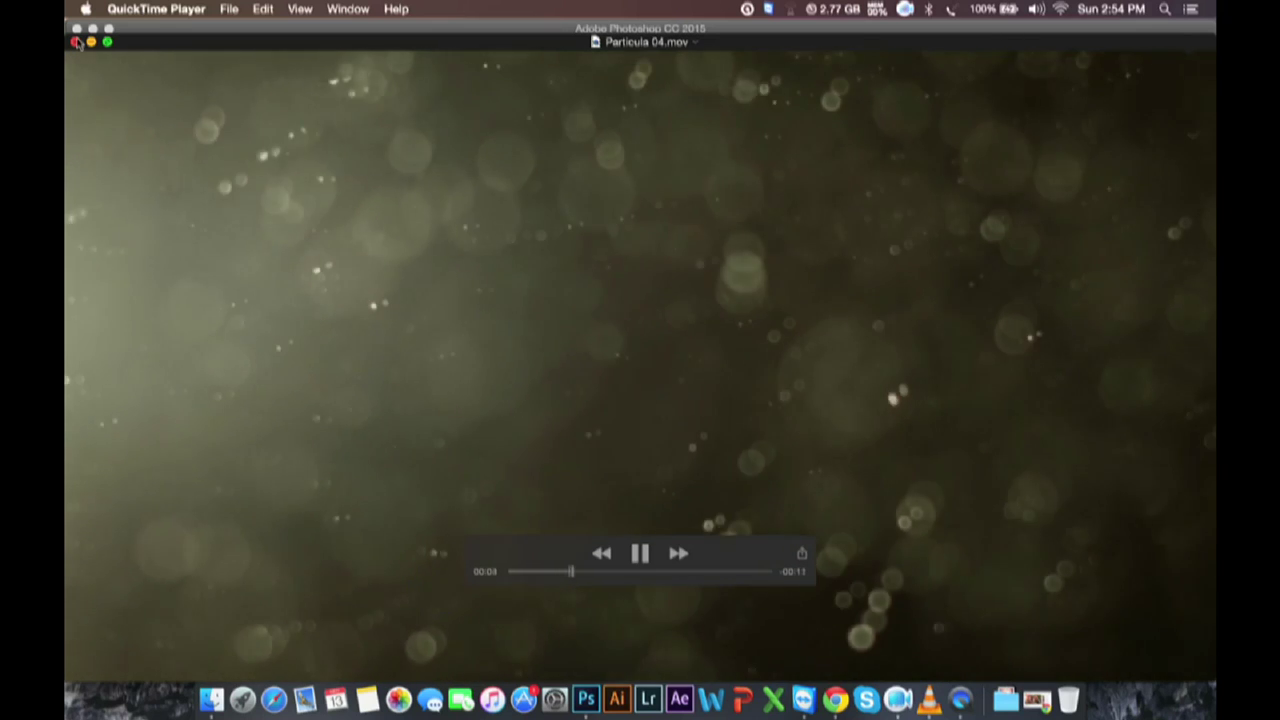
pyautogui.click(76, 42)
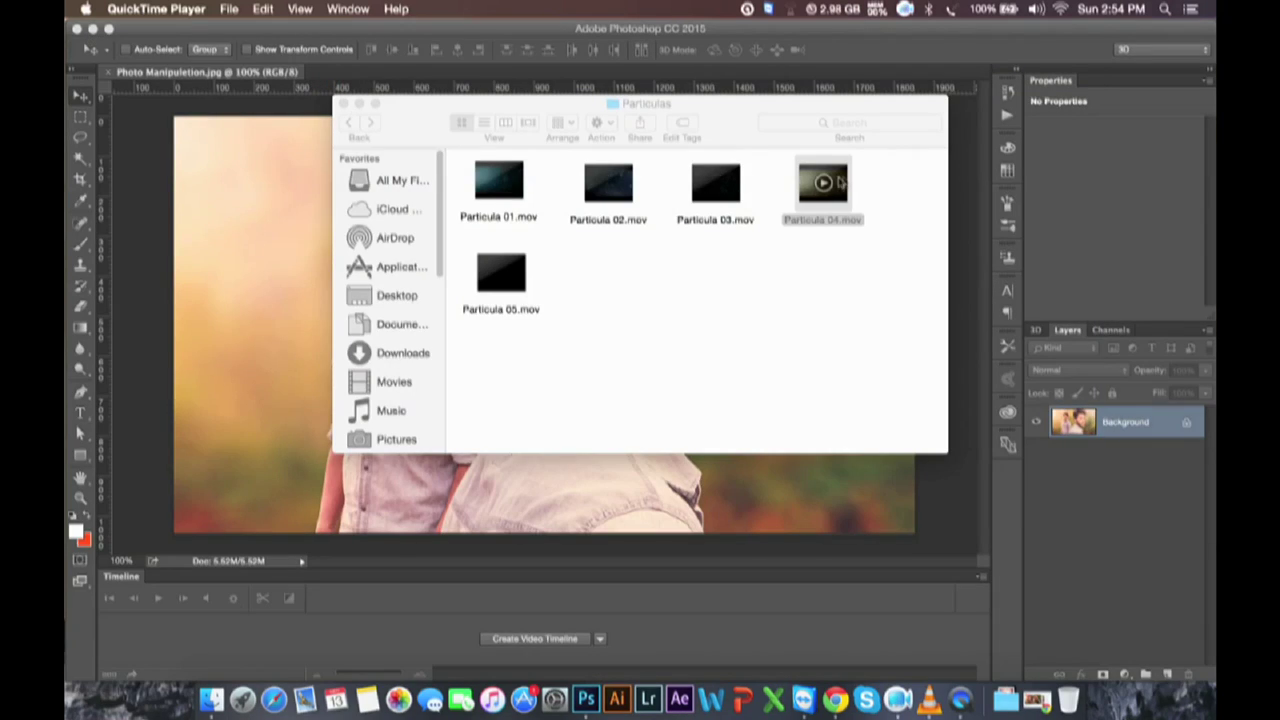
pyautogui.moveTo(846, 182)
pyautogui.mouseDown()
pyautogui.moveTo(766, 302)
pyautogui.moveTo(787, 502)
pyautogui.mouseUp()
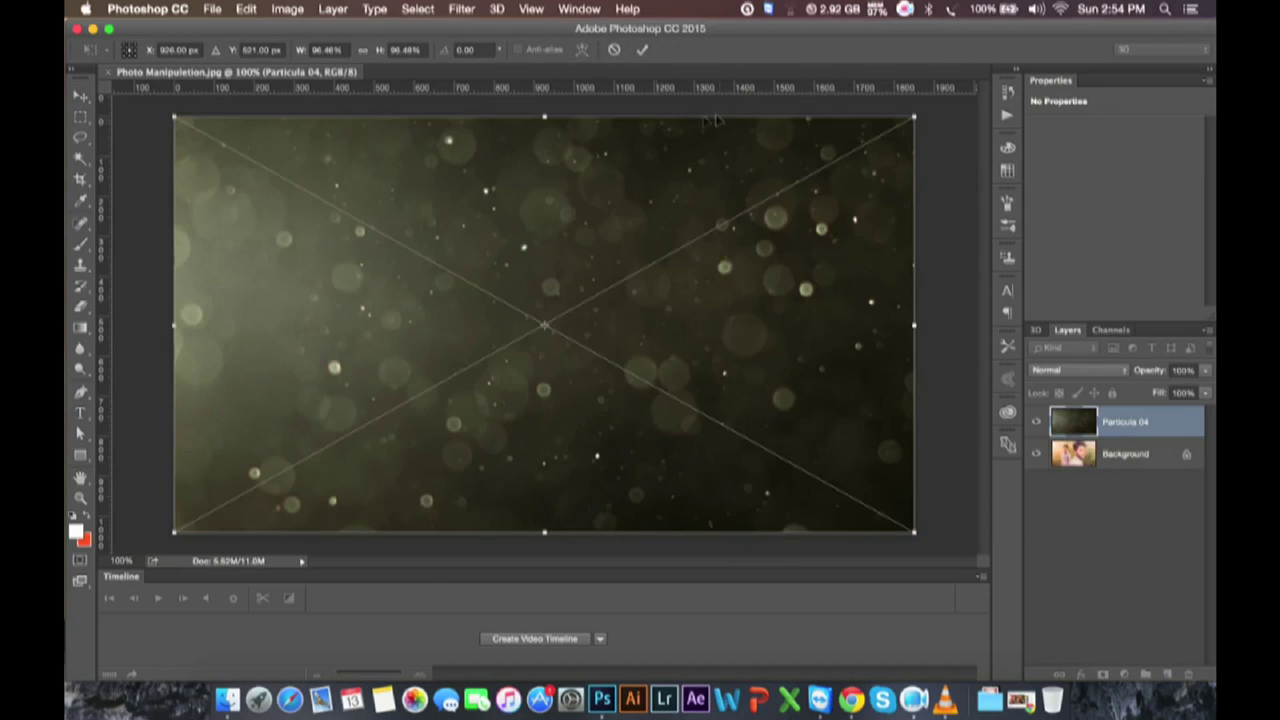
# Step: Commit the Particula 04 placement and close the Timeline tab group
pyautogui.click(643, 50)
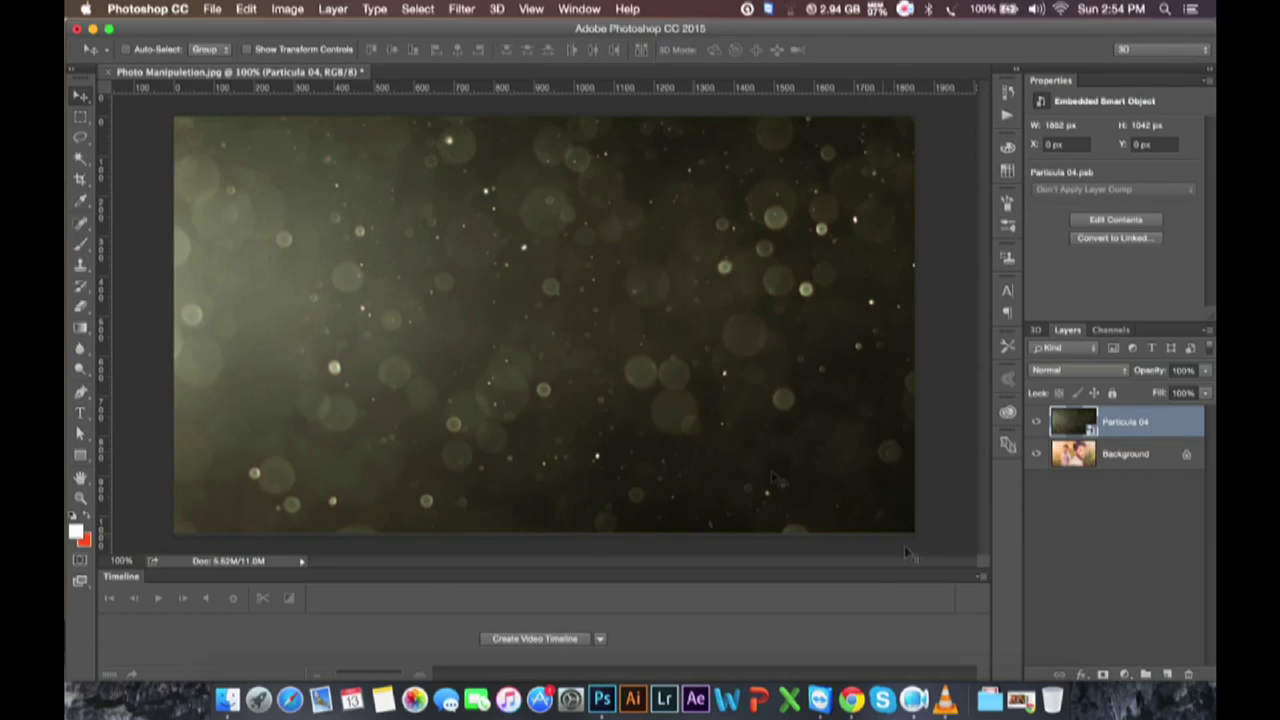
pyautogui.click(979, 584)
pyautogui.click(1018, 669)
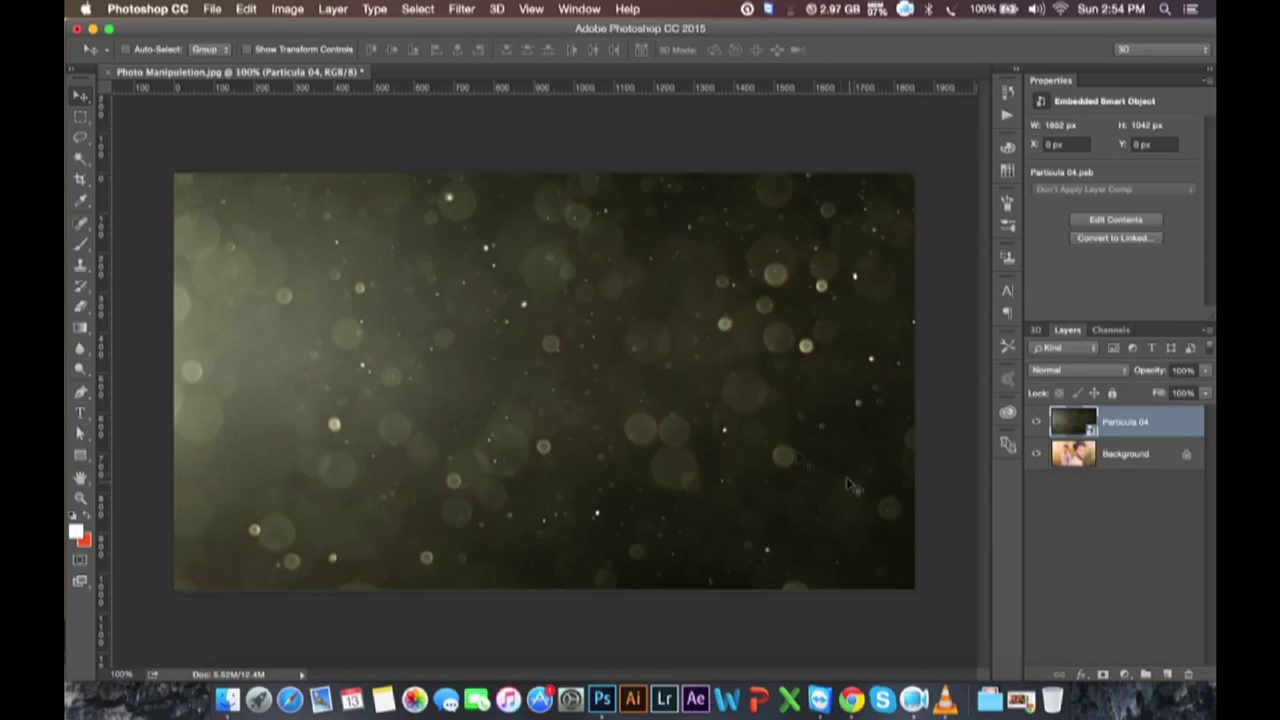
# Step: Show the Timeline via Window, create a video timeline, enlarge it and play the preview
pyautogui.click(578, 9)
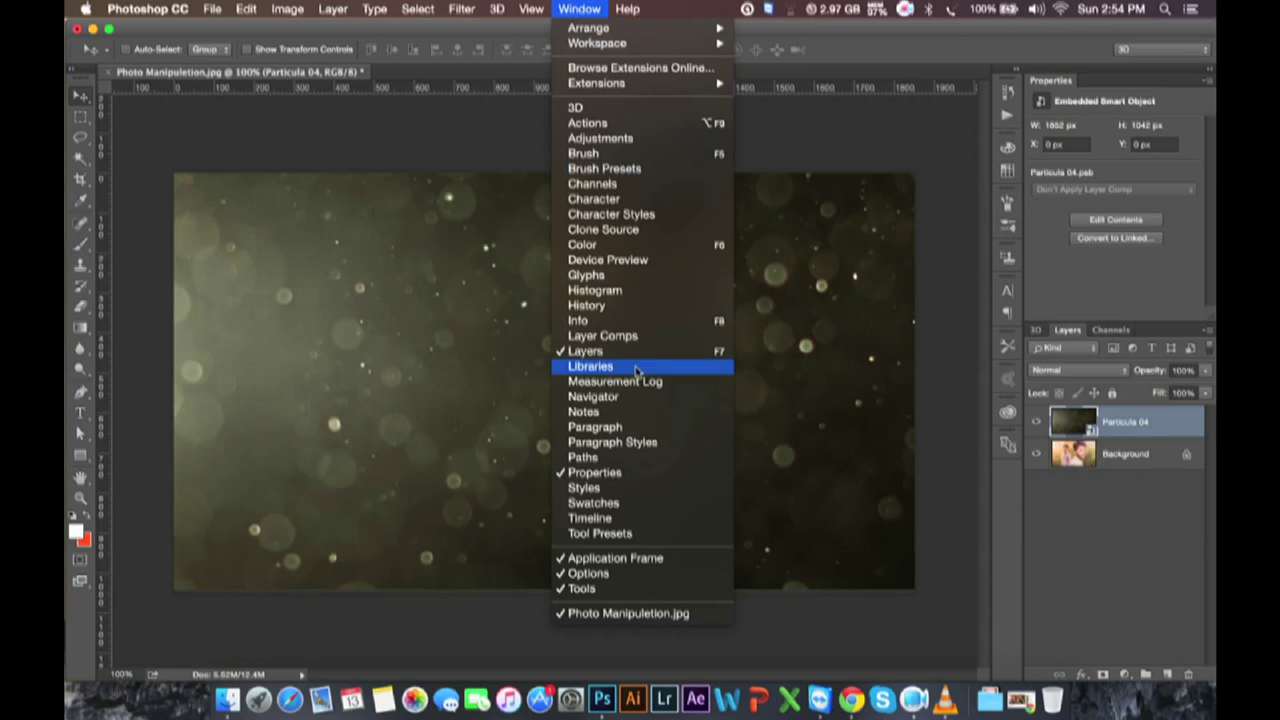
pyautogui.click(591, 519)
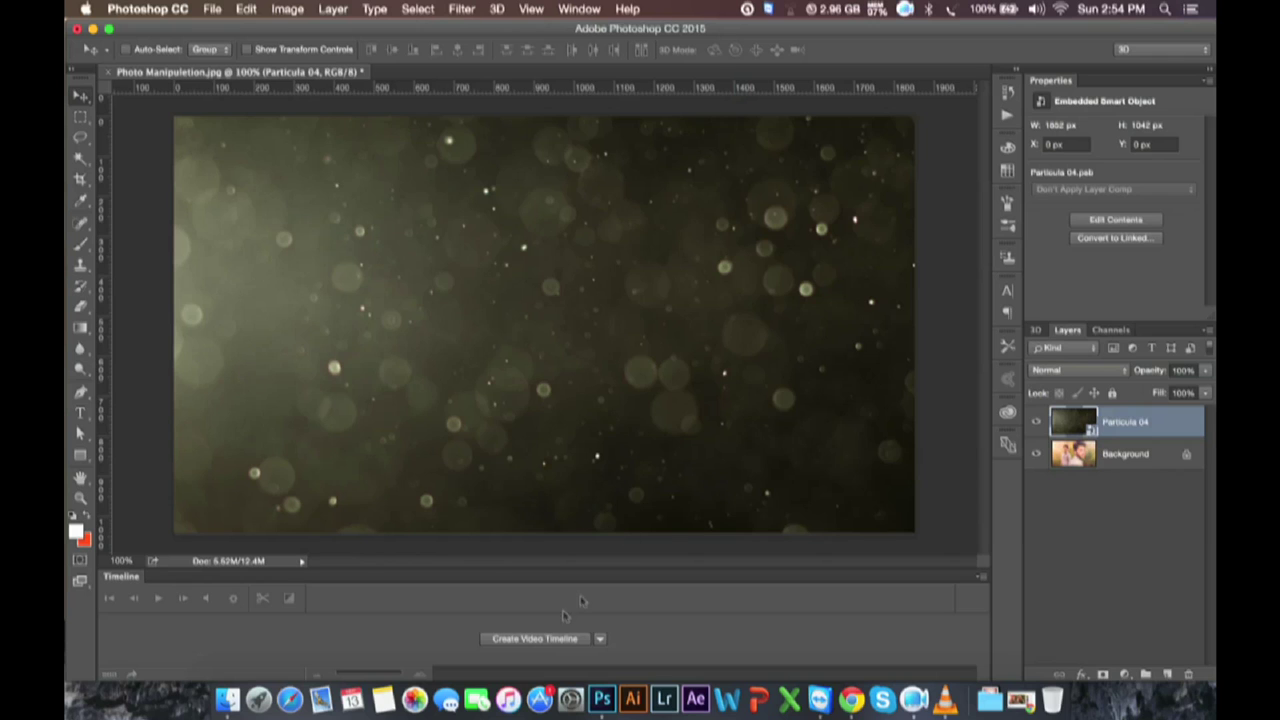
pyautogui.click(520, 641)
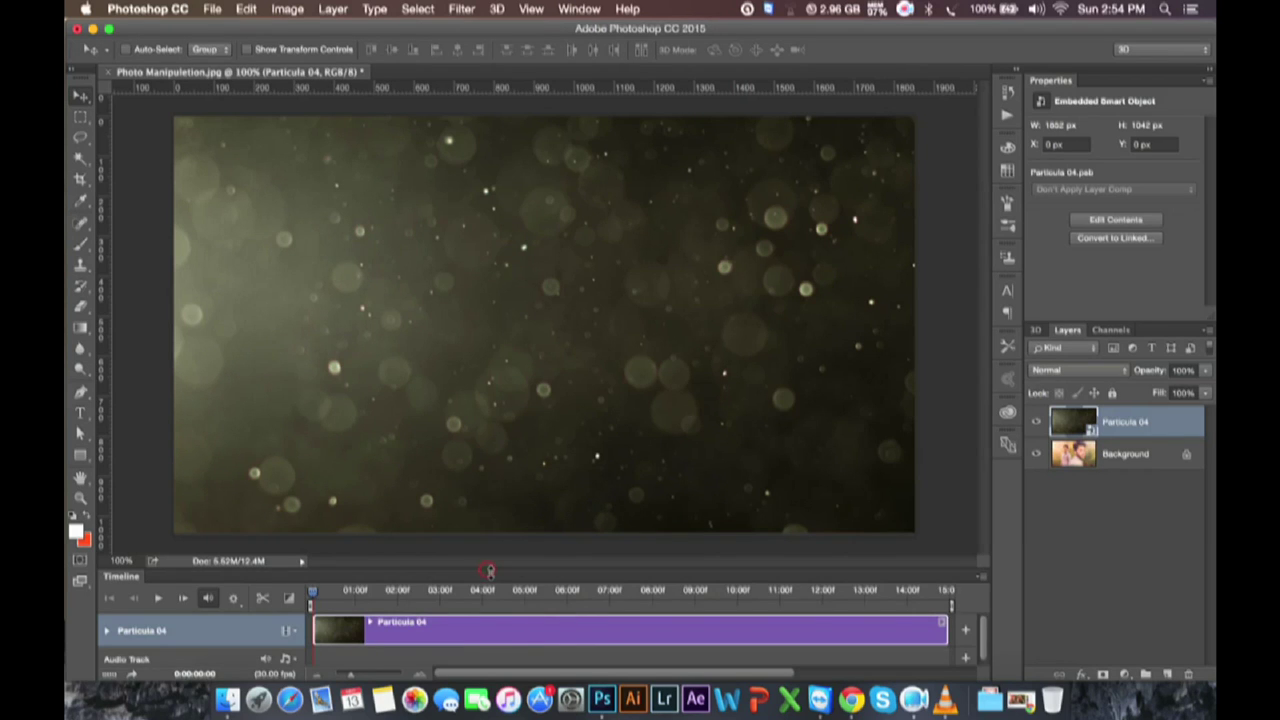
pyautogui.moveTo(489, 571); pyautogui.dragTo(493, 529)
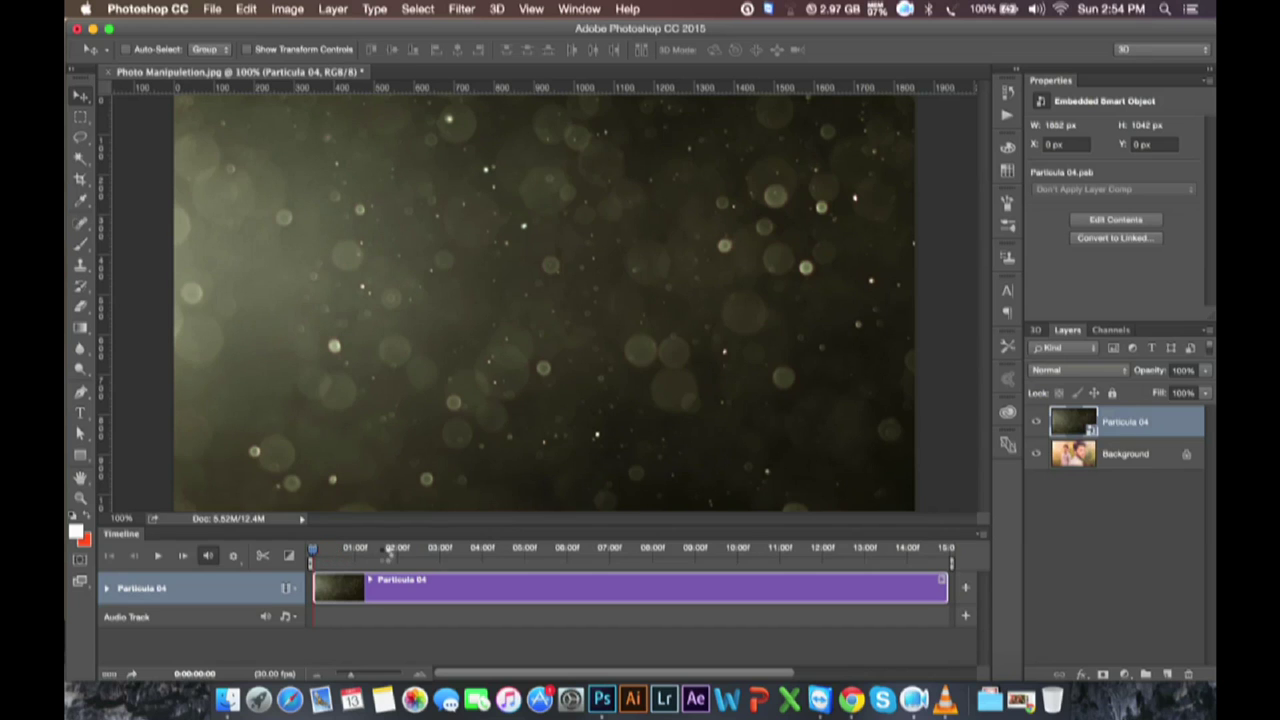
pyautogui.press('space')
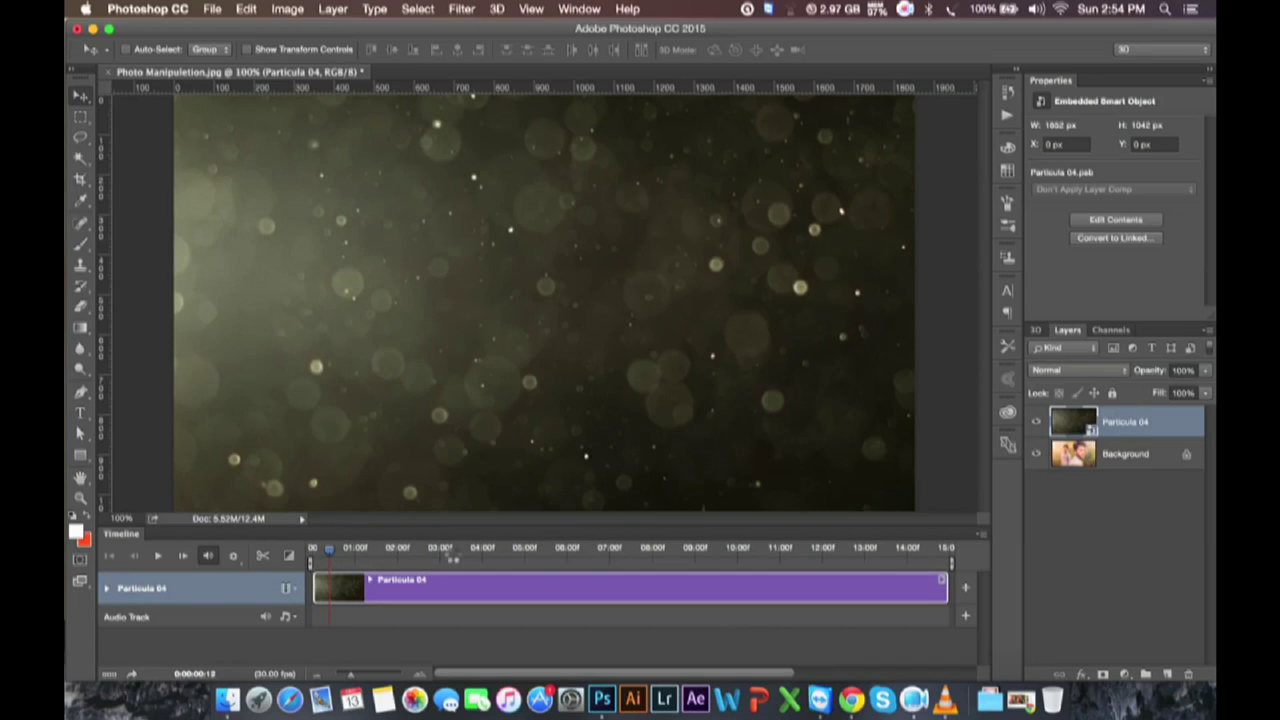
# Step: Select the Particula 04 layer and change its blend mode to Screen
pyautogui.click(1119, 454)
pyautogui.click(1119, 424)
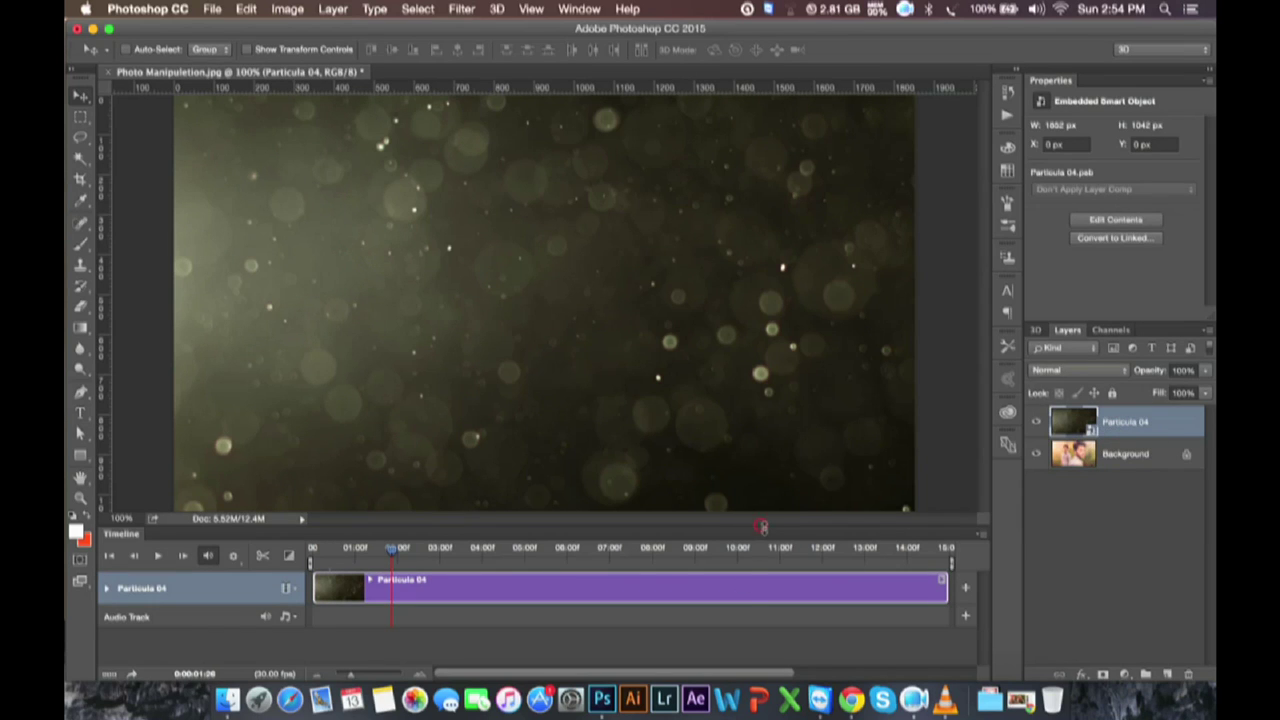
pyautogui.moveTo(762, 526); pyautogui.dragTo(764, 580)
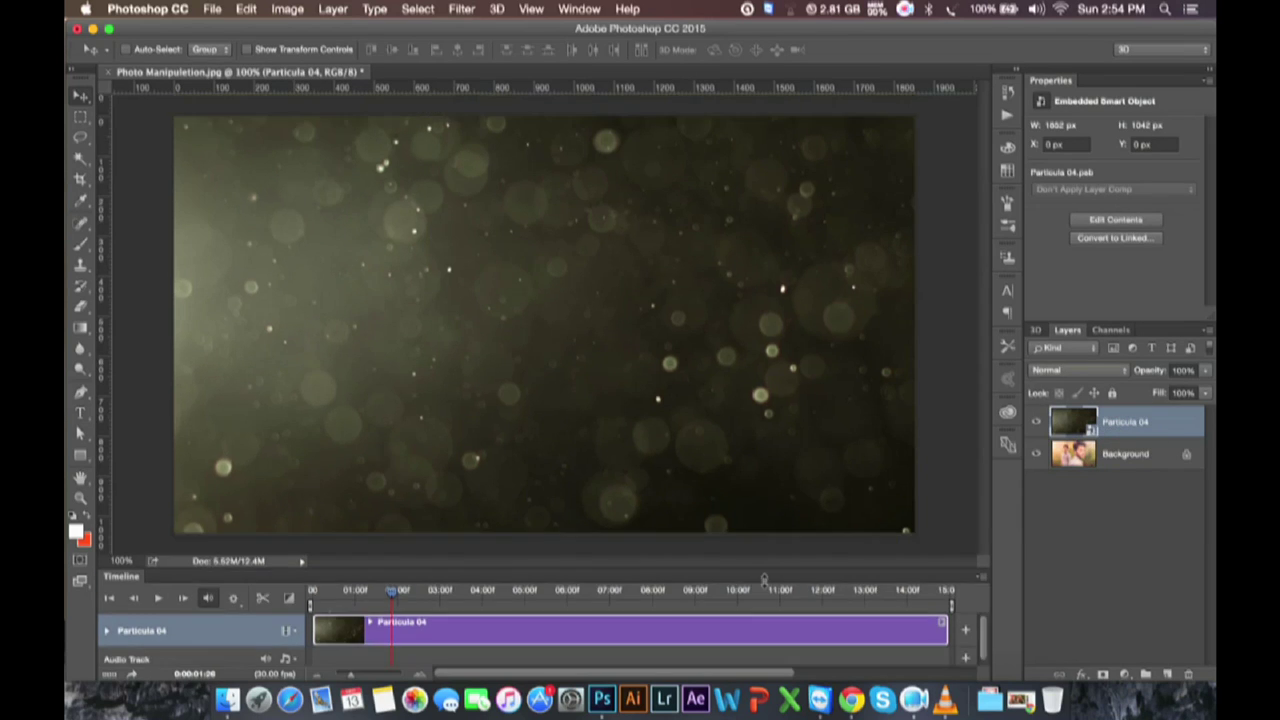
pyautogui.click(1048, 371)
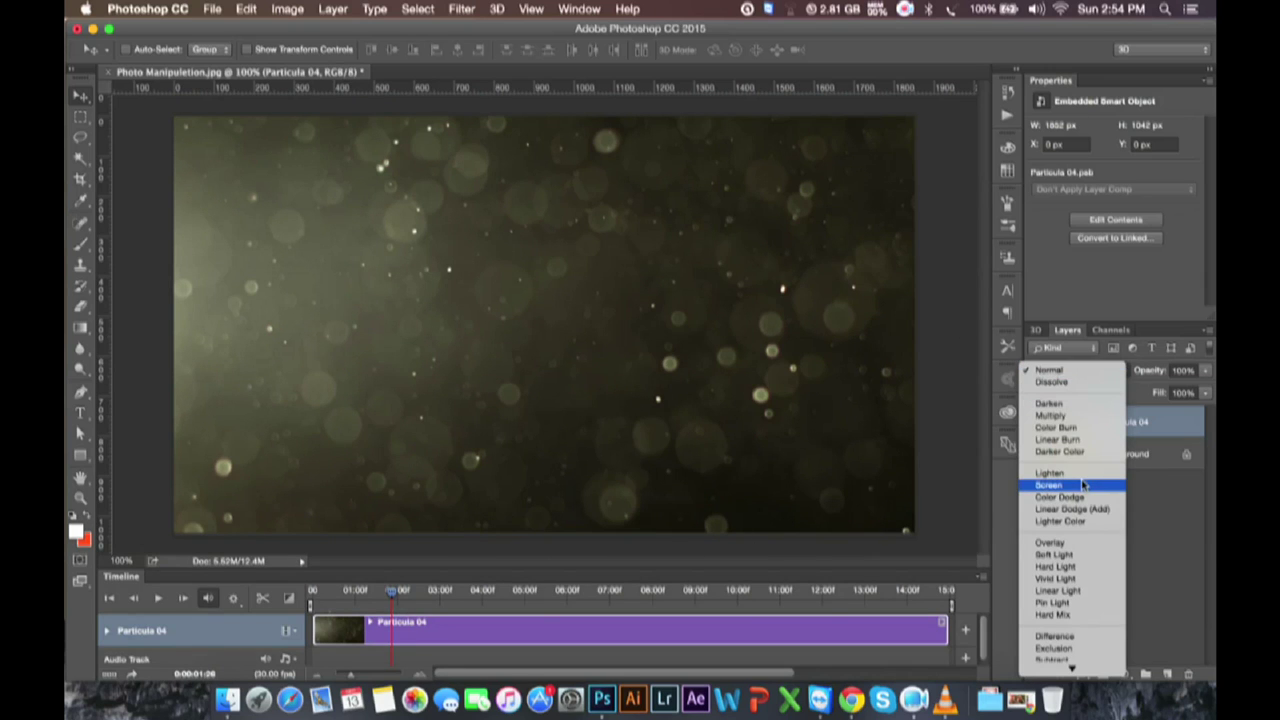
pyautogui.click(1168, 440)
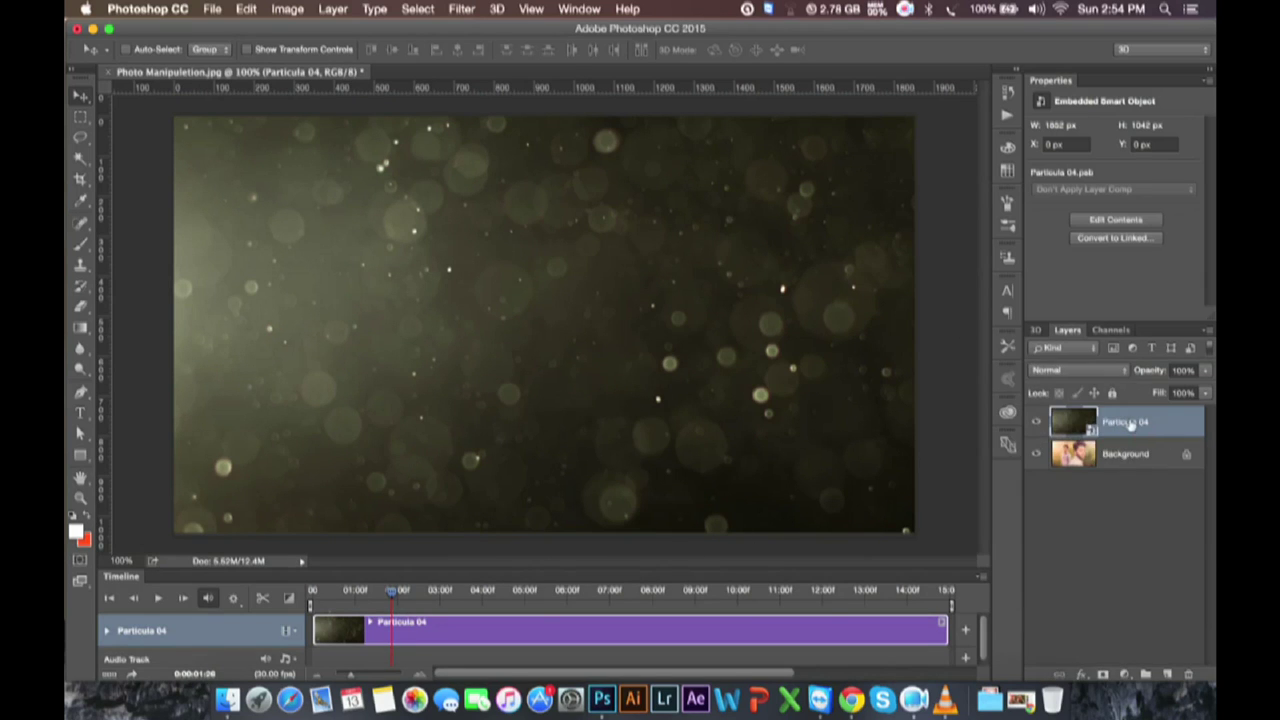
pyautogui.click(1099, 371)
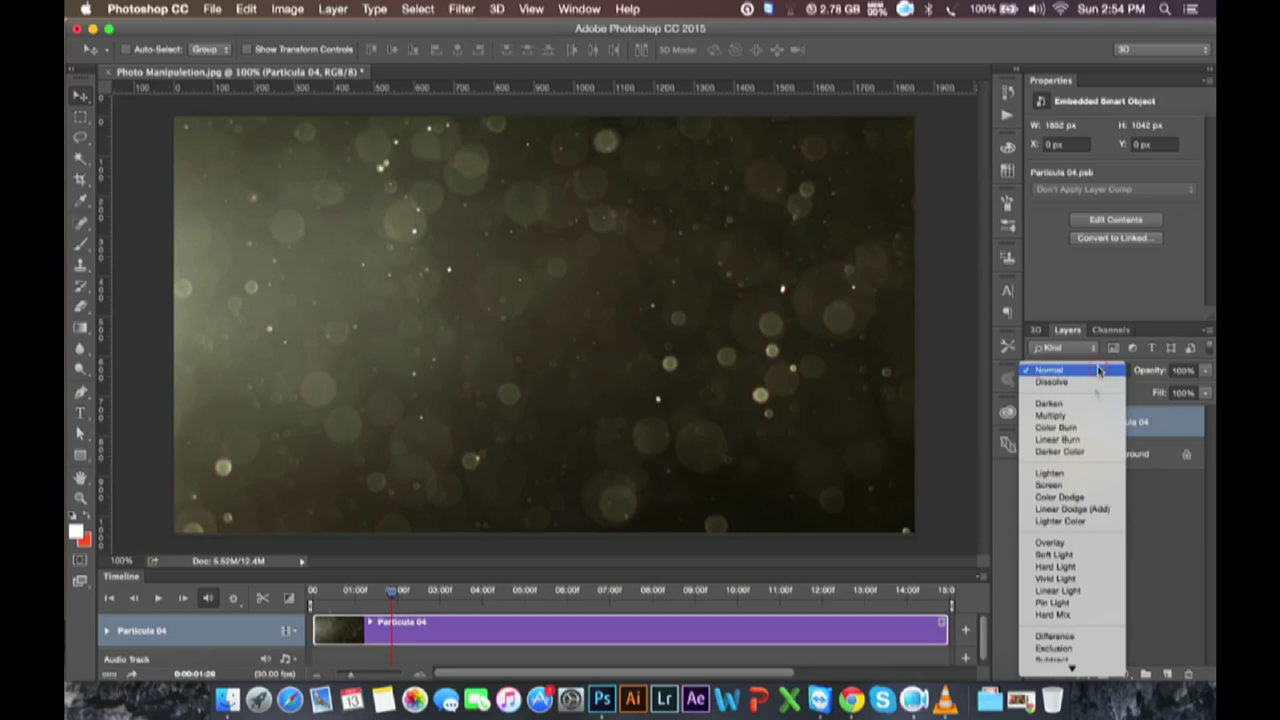
pyautogui.click(1055, 490)
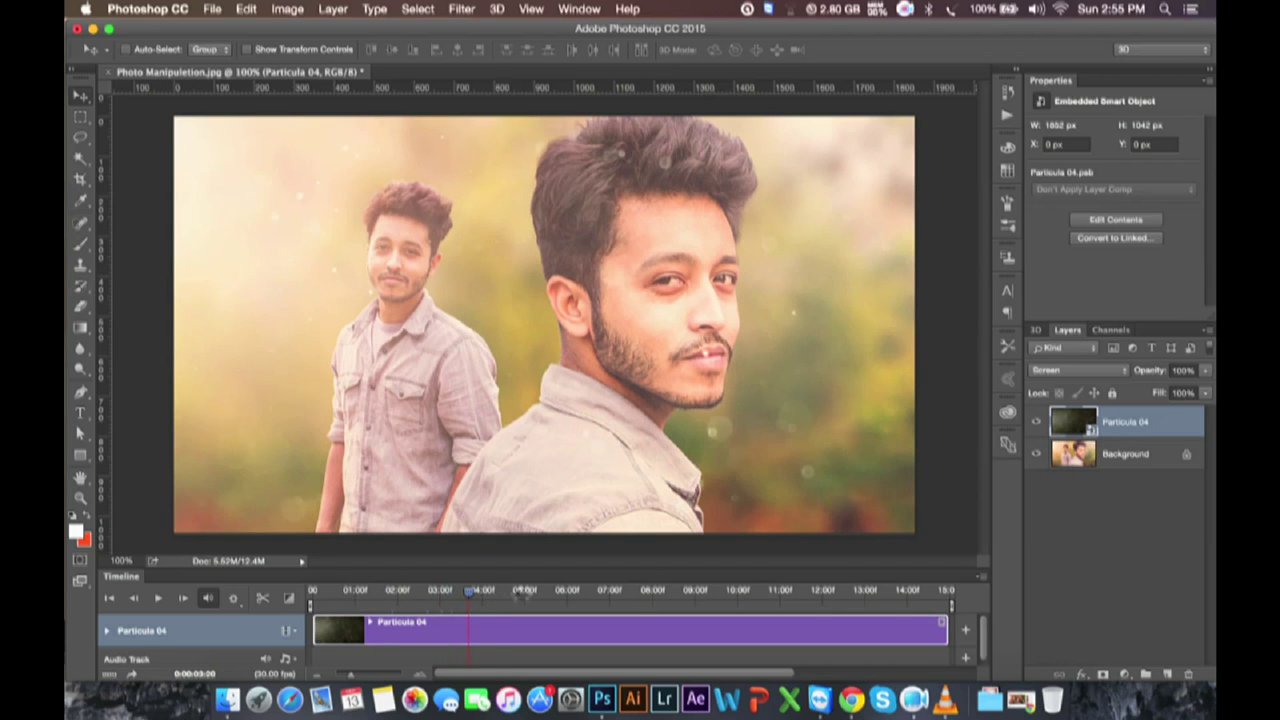
# Step: Drag the work-area end back to about 05:00 and check the frame at 04:29
pyautogui.click(522, 590)
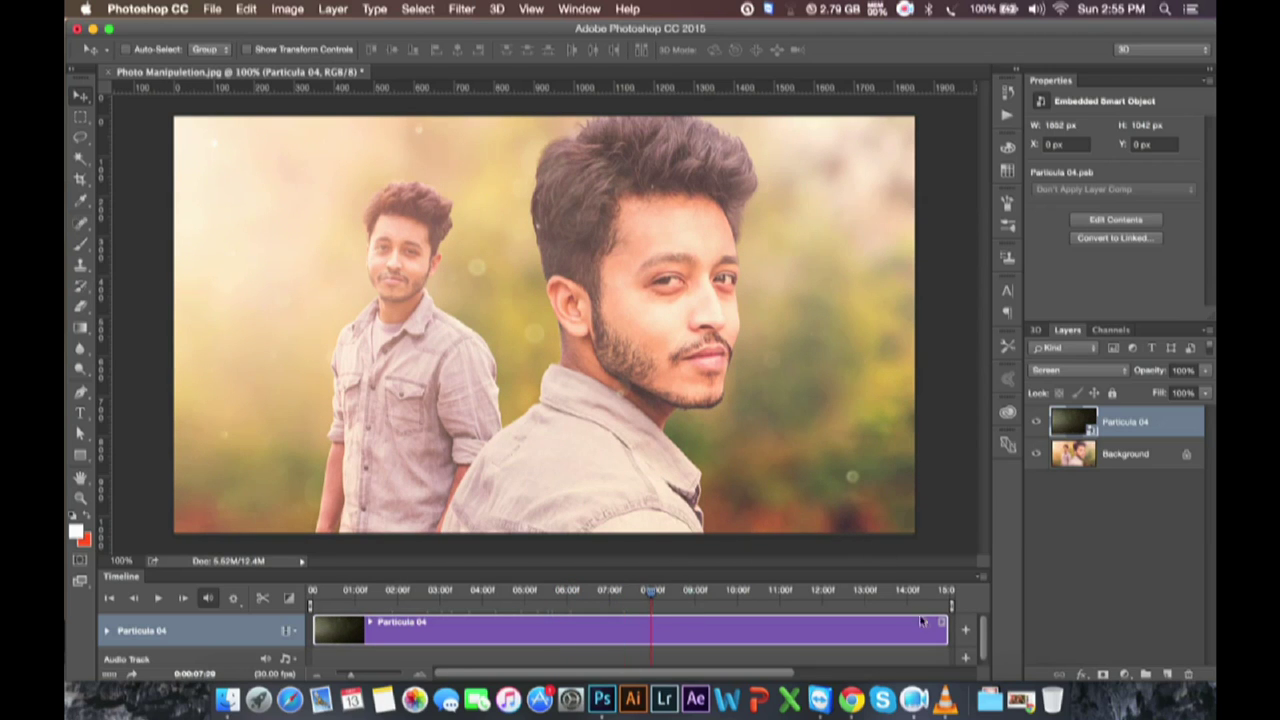
pyautogui.moveTo(952, 603); pyautogui.dragTo(663, 605)
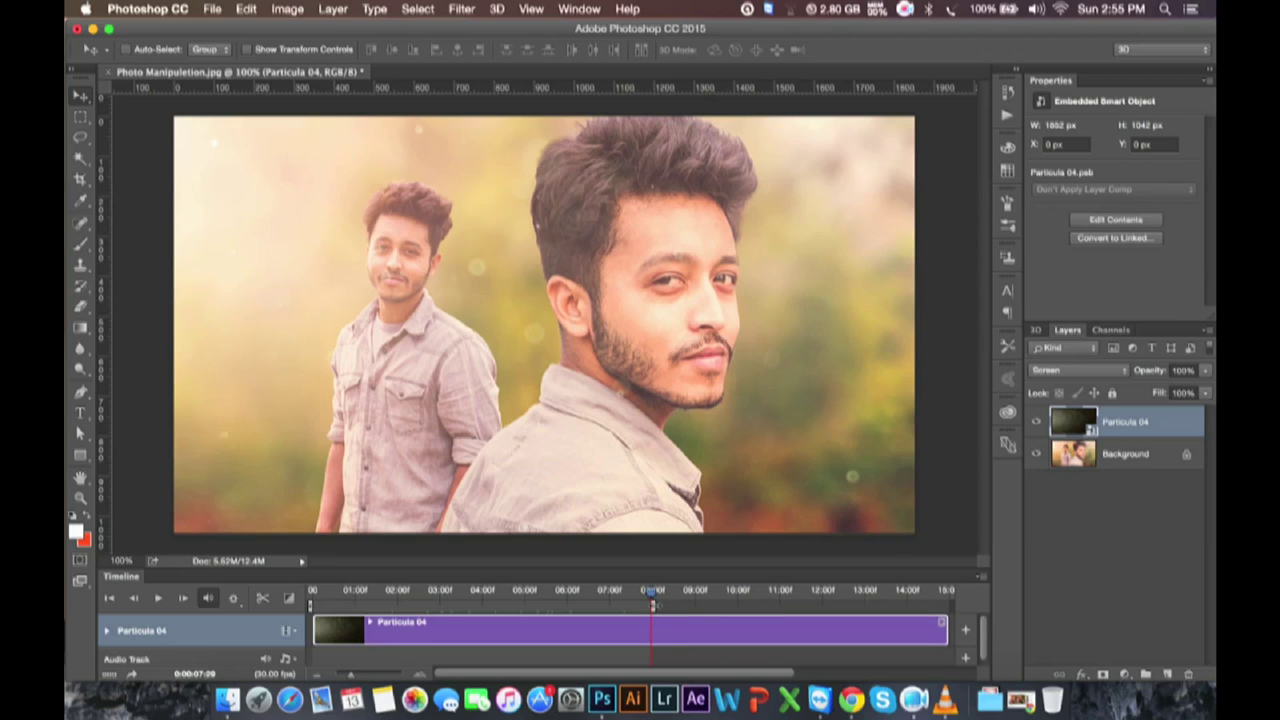
pyautogui.moveTo(614, 605); pyautogui.dragTo(530, 605)
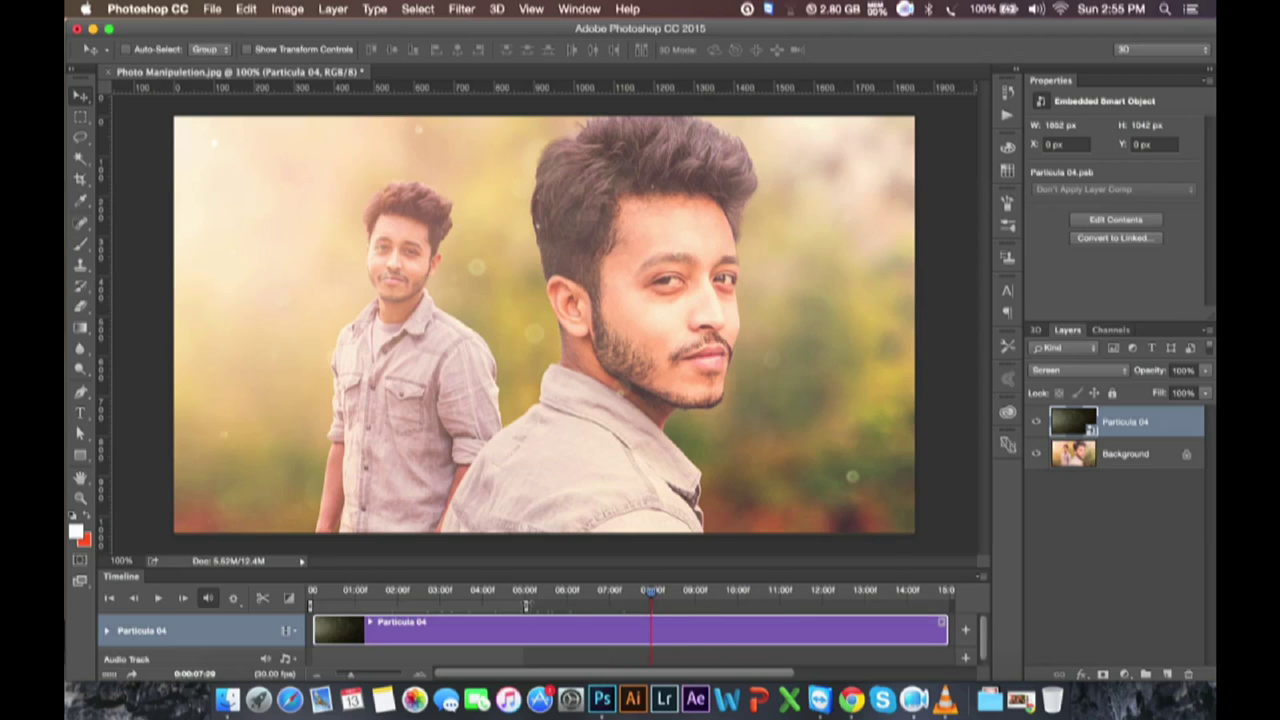
pyautogui.click(525, 591)
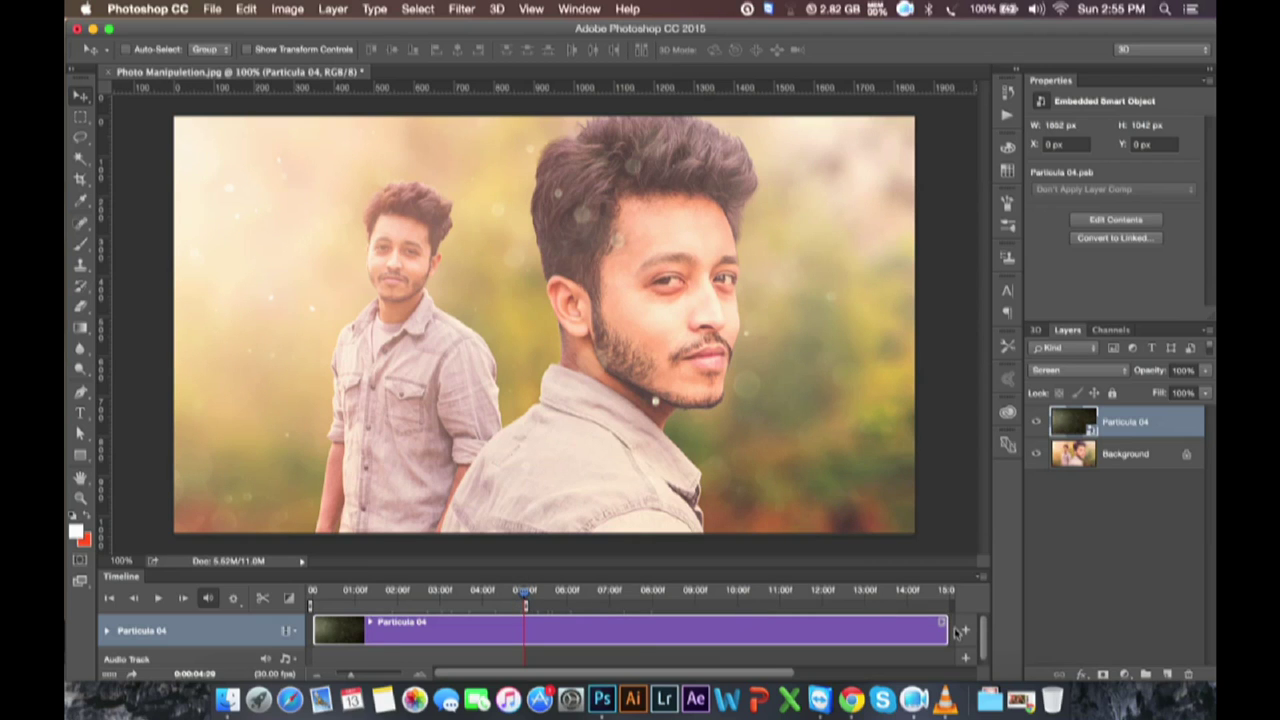
# Step: Trim the Particula 04 clip to a 04:29 duration and preview the frame at 0:00:02:16
pyautogui.moveTo(948, 630); pyautogui.dragTo(880, 637)
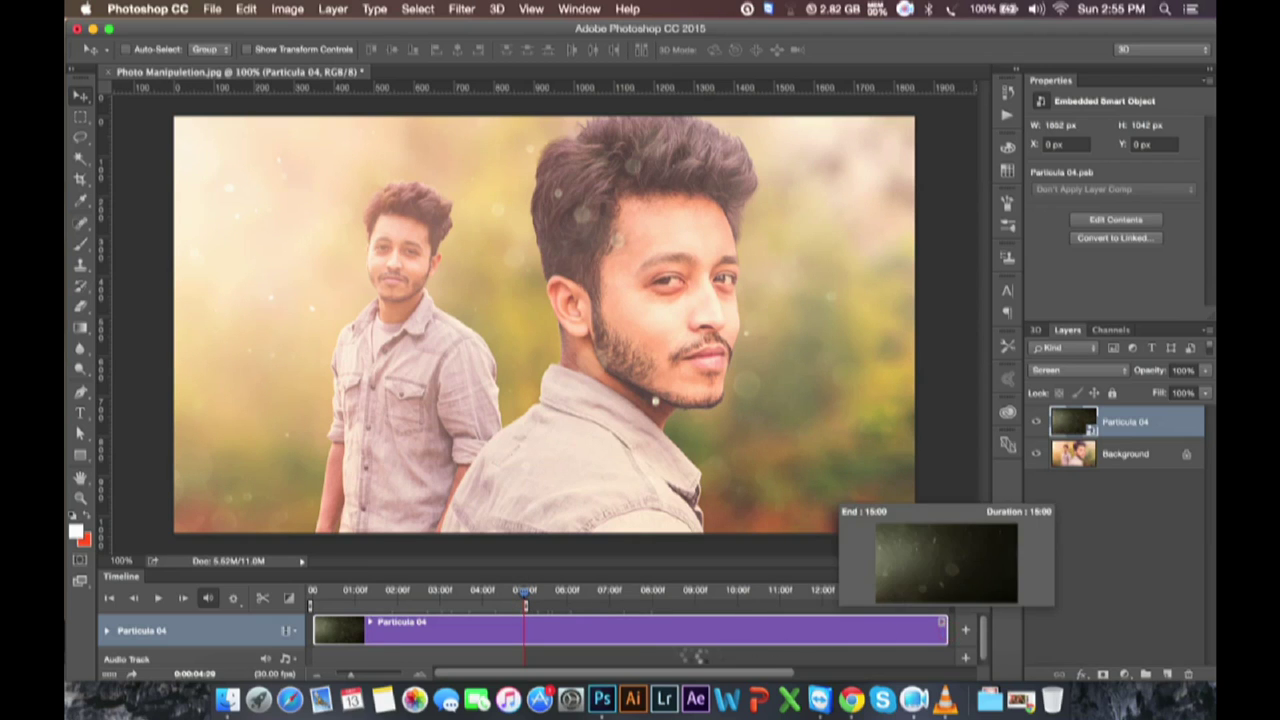
pyautogui.moveTo(690, 655)
pyautogui.mouseDown()
pyautogui.moveTo(597, 617)
pyautogui.moveTo(522, 627)
pyautogui.mouseUp()
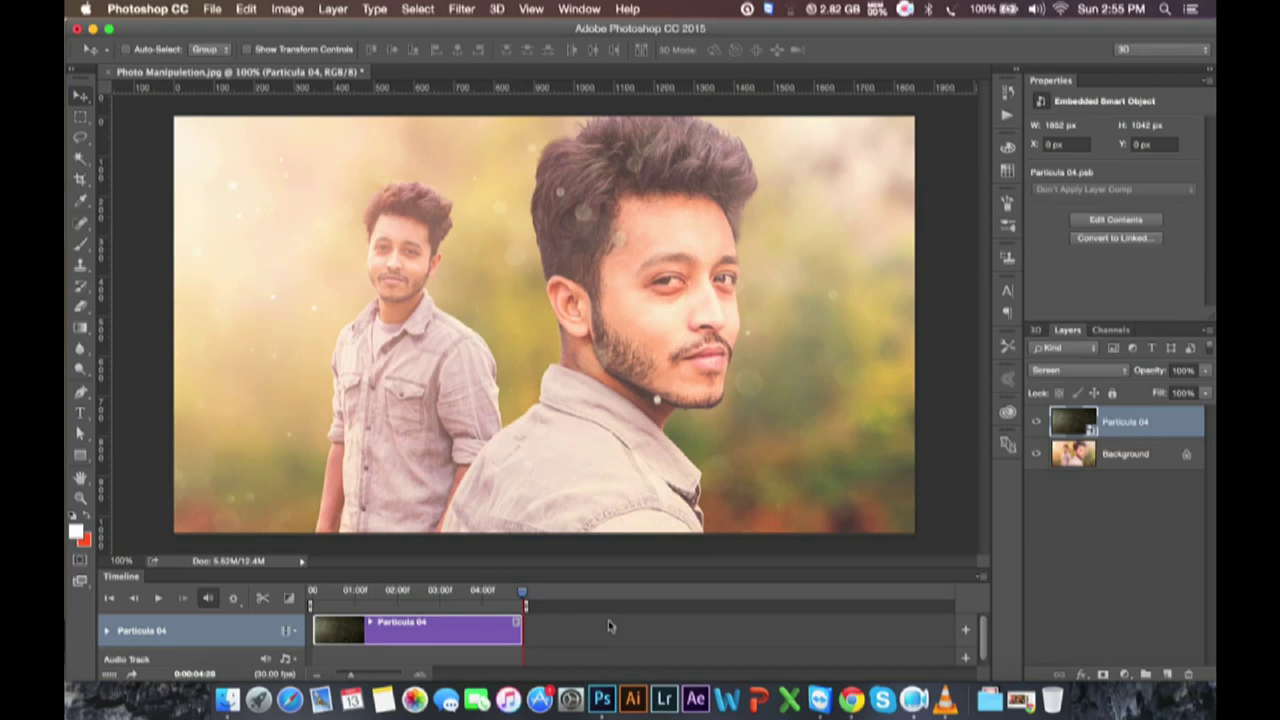
pyautogui.click(444, 594)
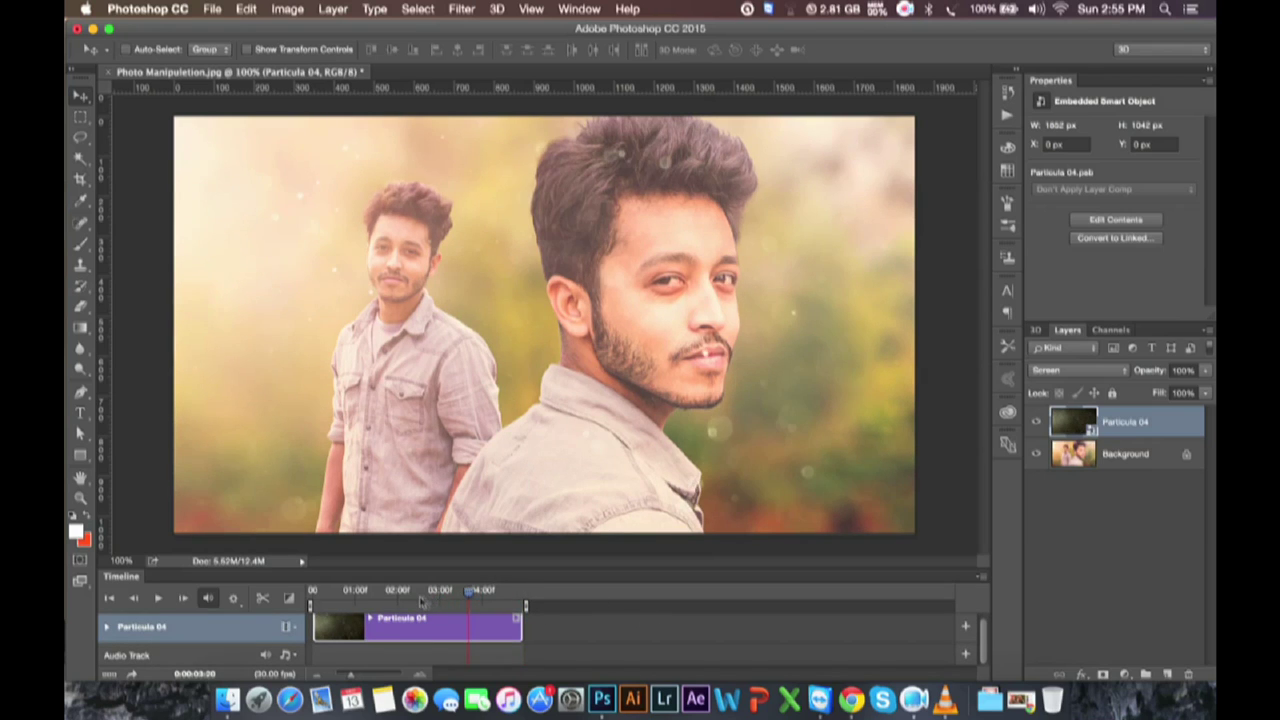
pyautogui.click(420, 597)
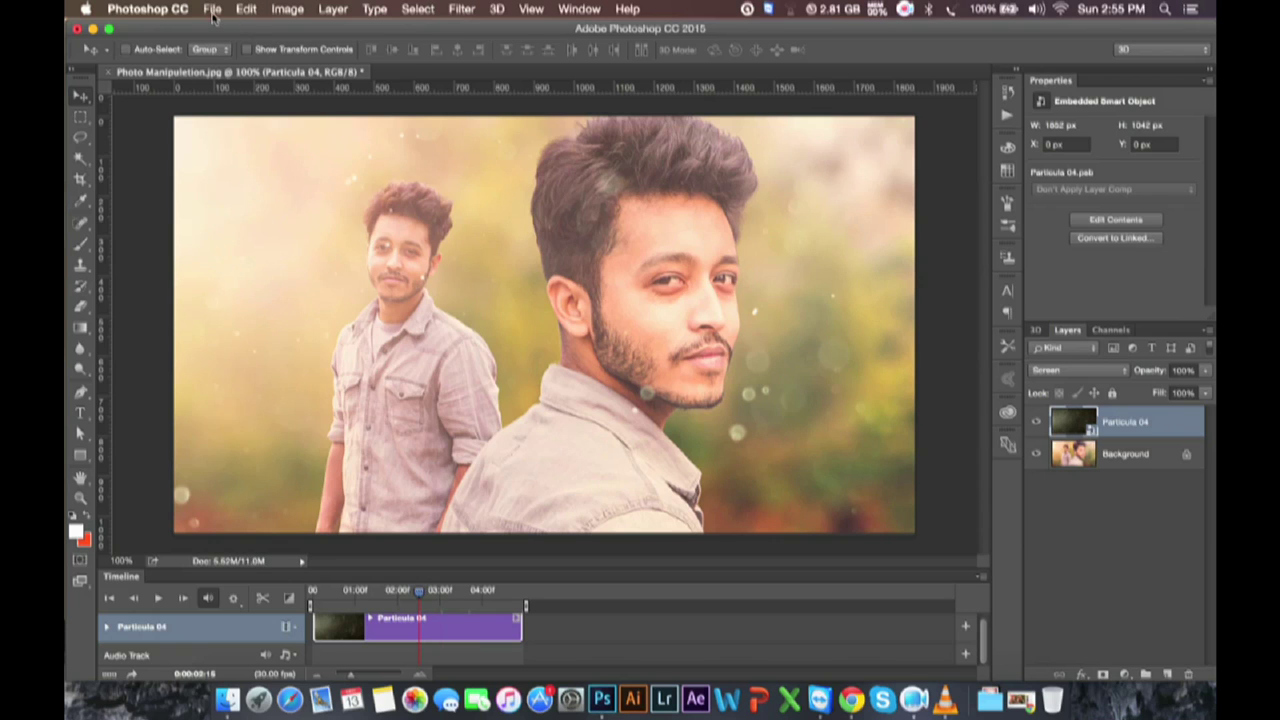
pyautogui.click(213, 10)
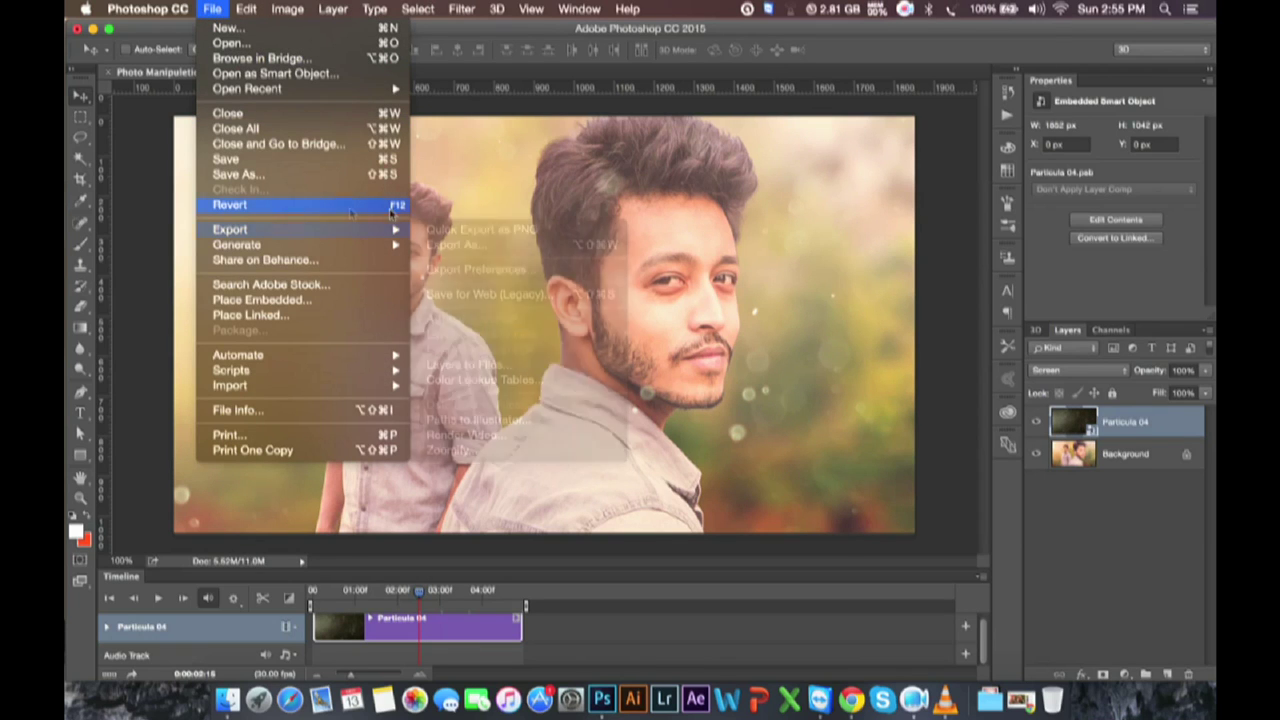
pyautogui.moveTo(300, 229)
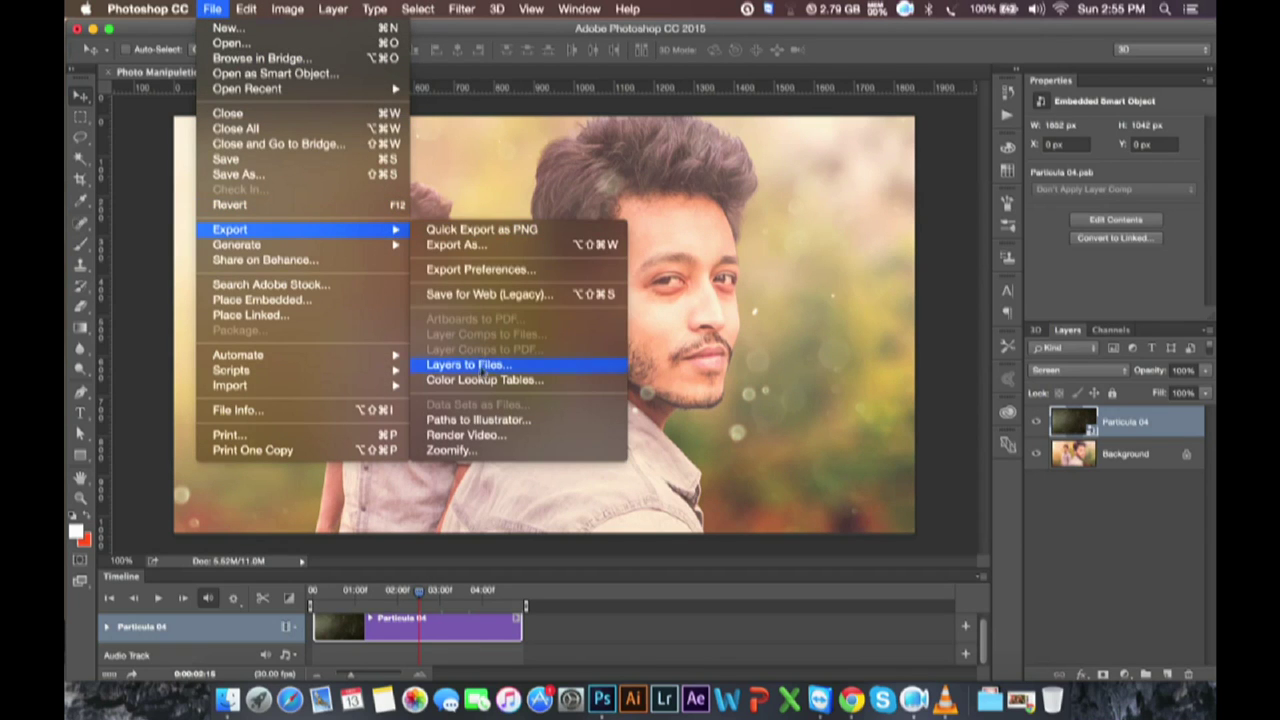
pyautogui.click(467, 436)
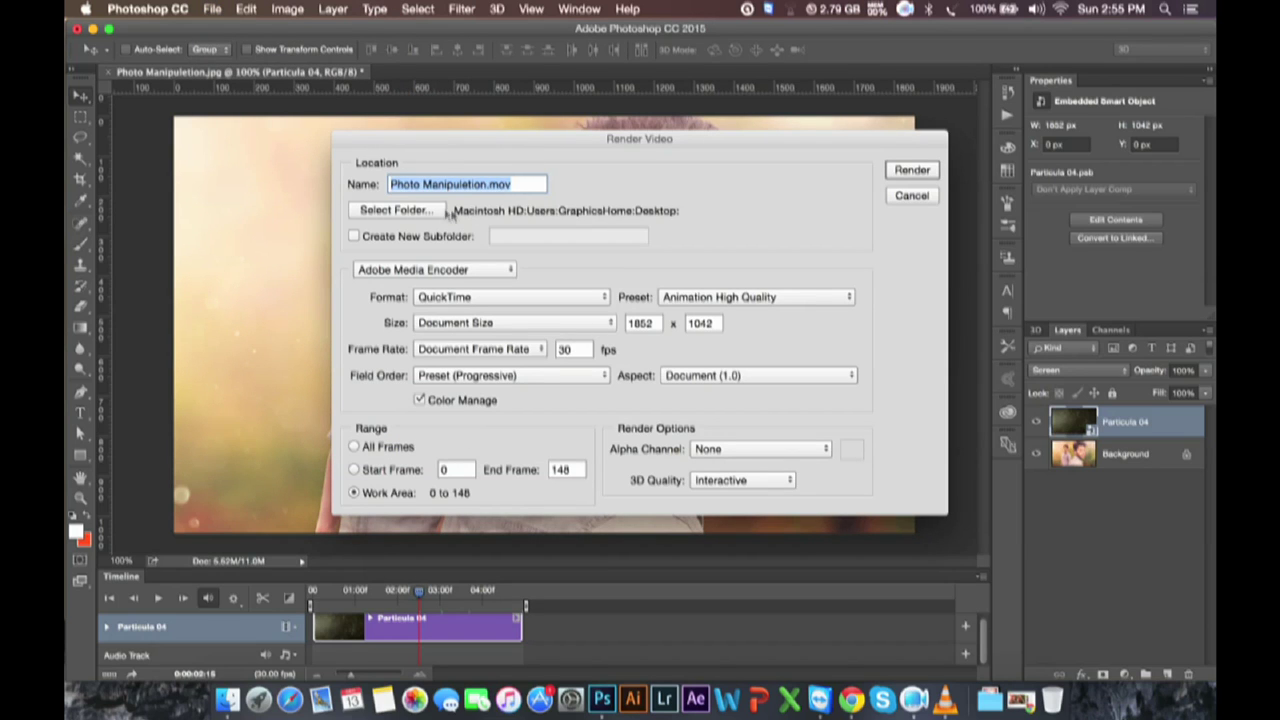
pyautogui.click(495, 297)
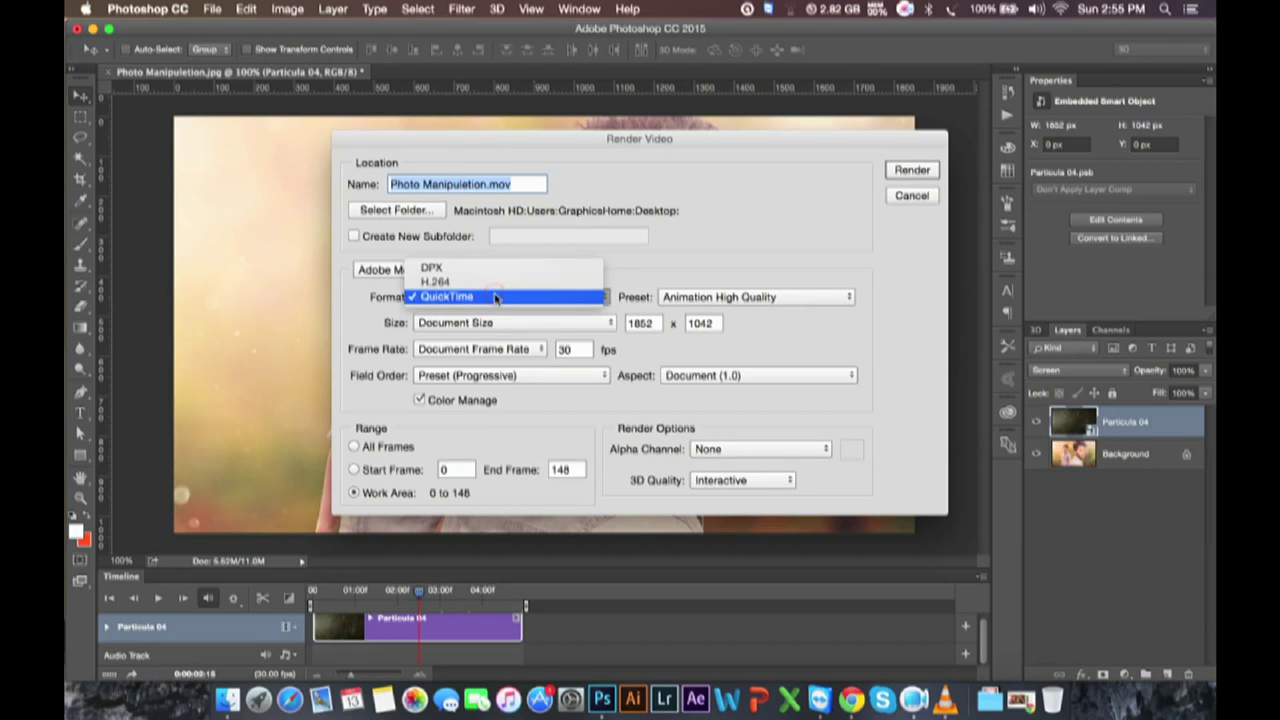
pyautogui.click(696, 241)
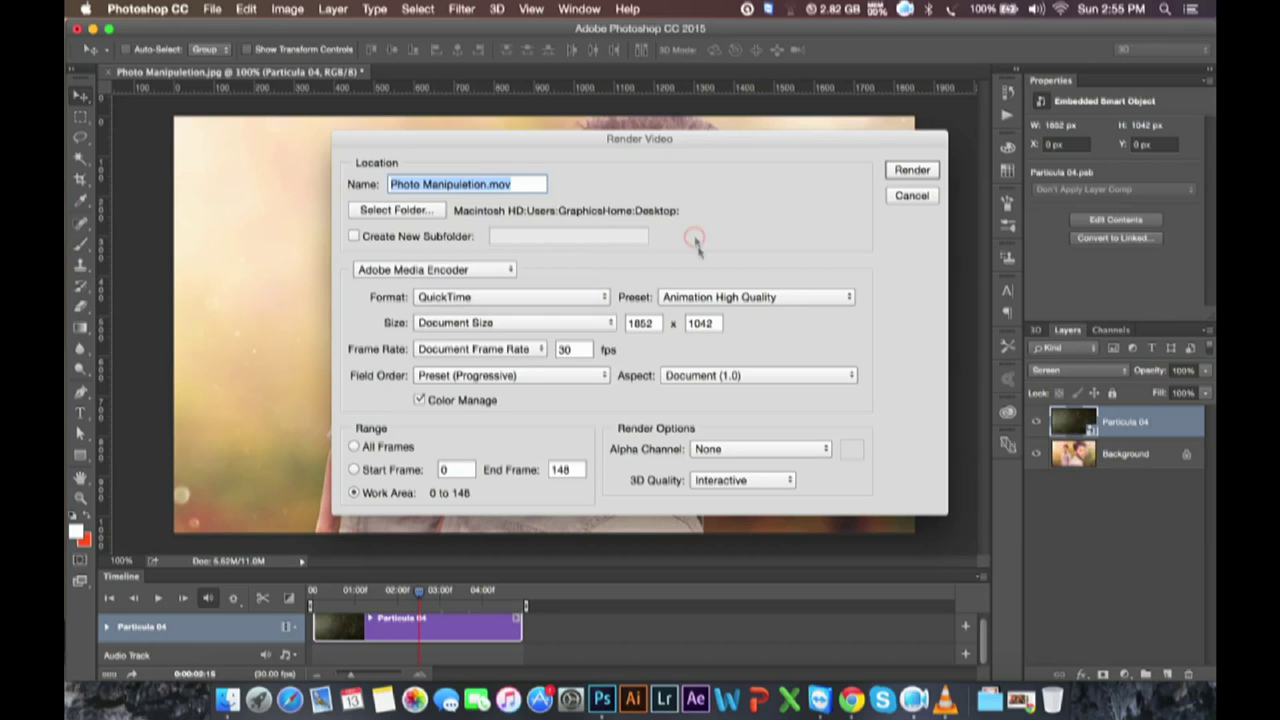
pyautogui.click(610, 324)
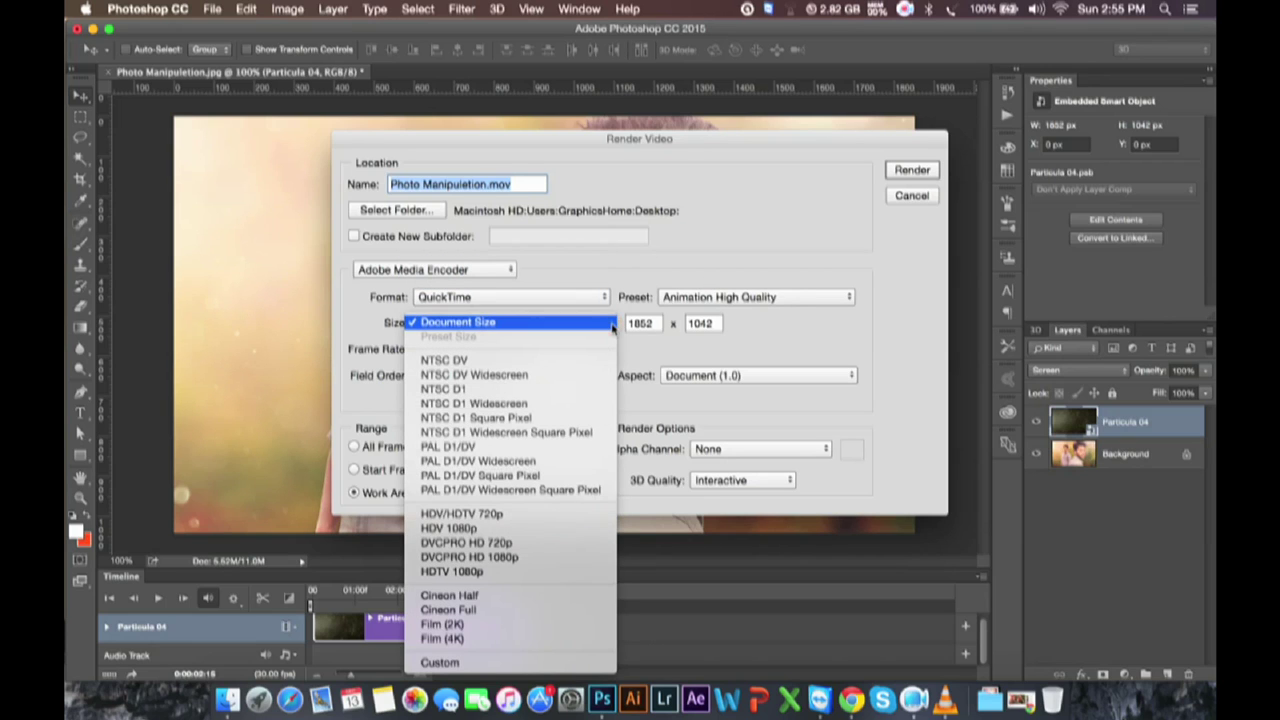
pyautogui.click(679, 230)
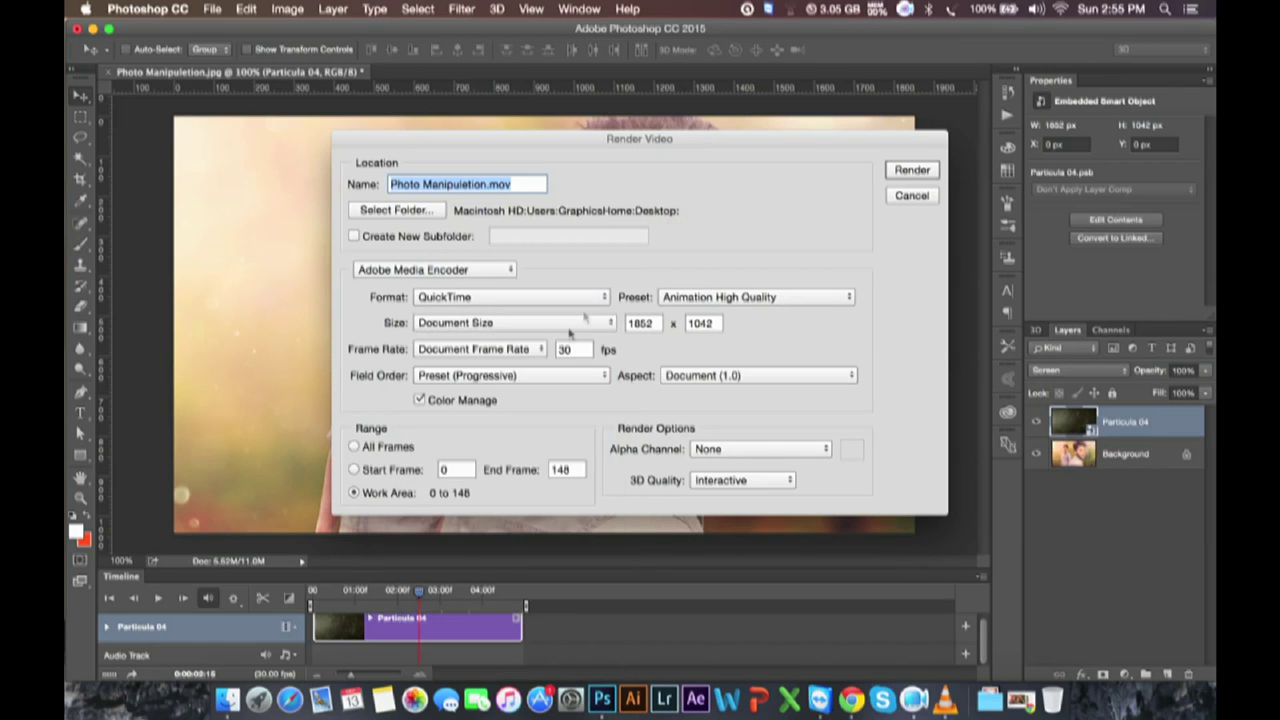
pyautogui.click(927, 197)
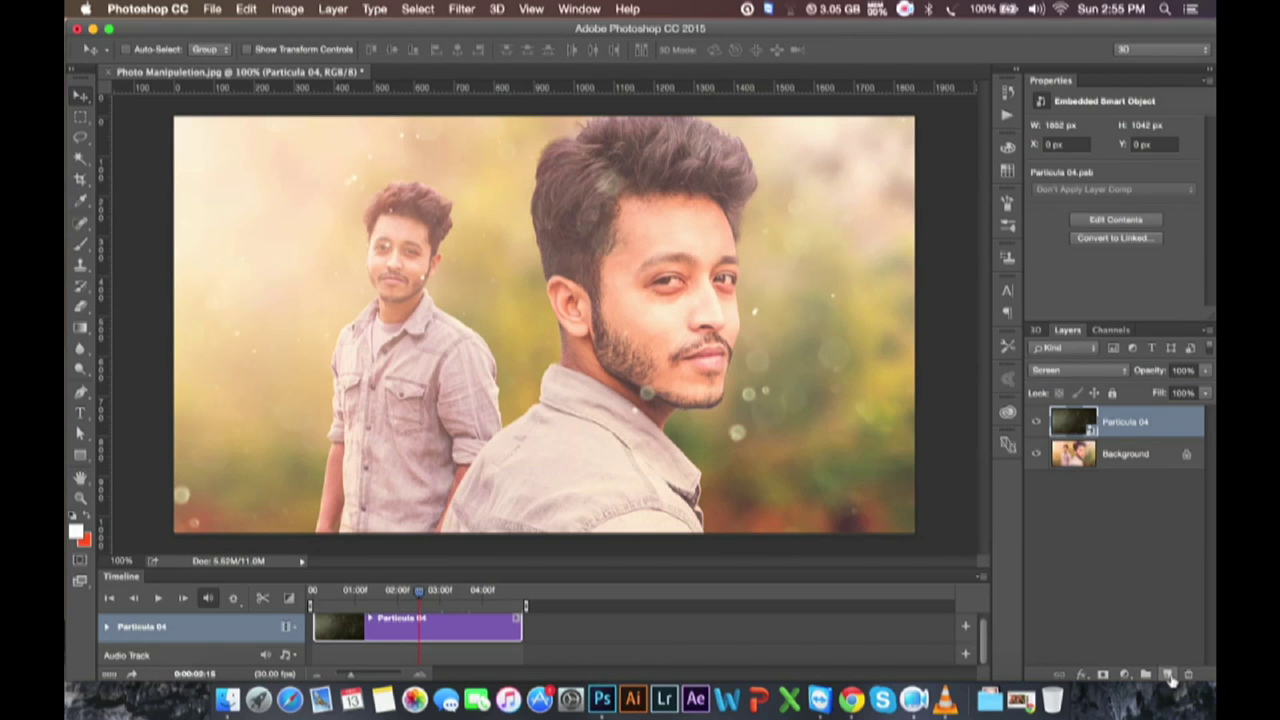
# Step: Add a new layer, reset default colours and fill it with black
pyautogui.click(1168, 675)
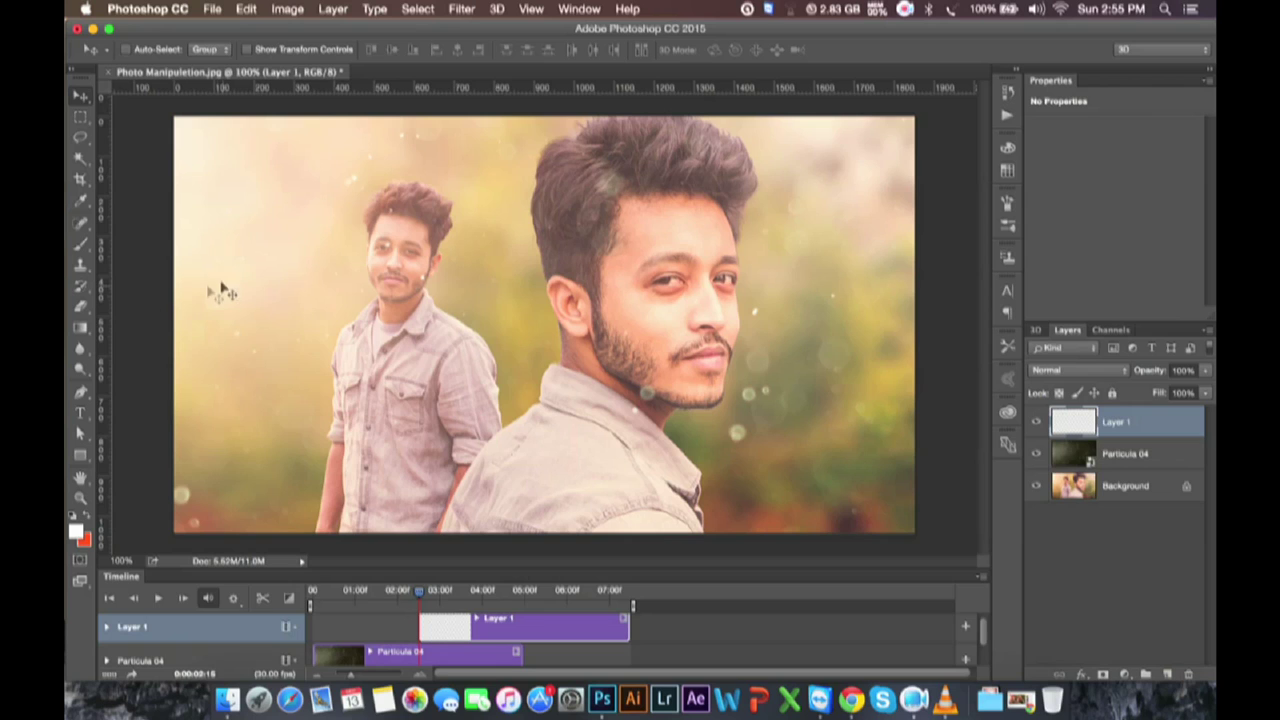
pyautogui.click(72, 516)
pyautogui.press('super+BackSpace')
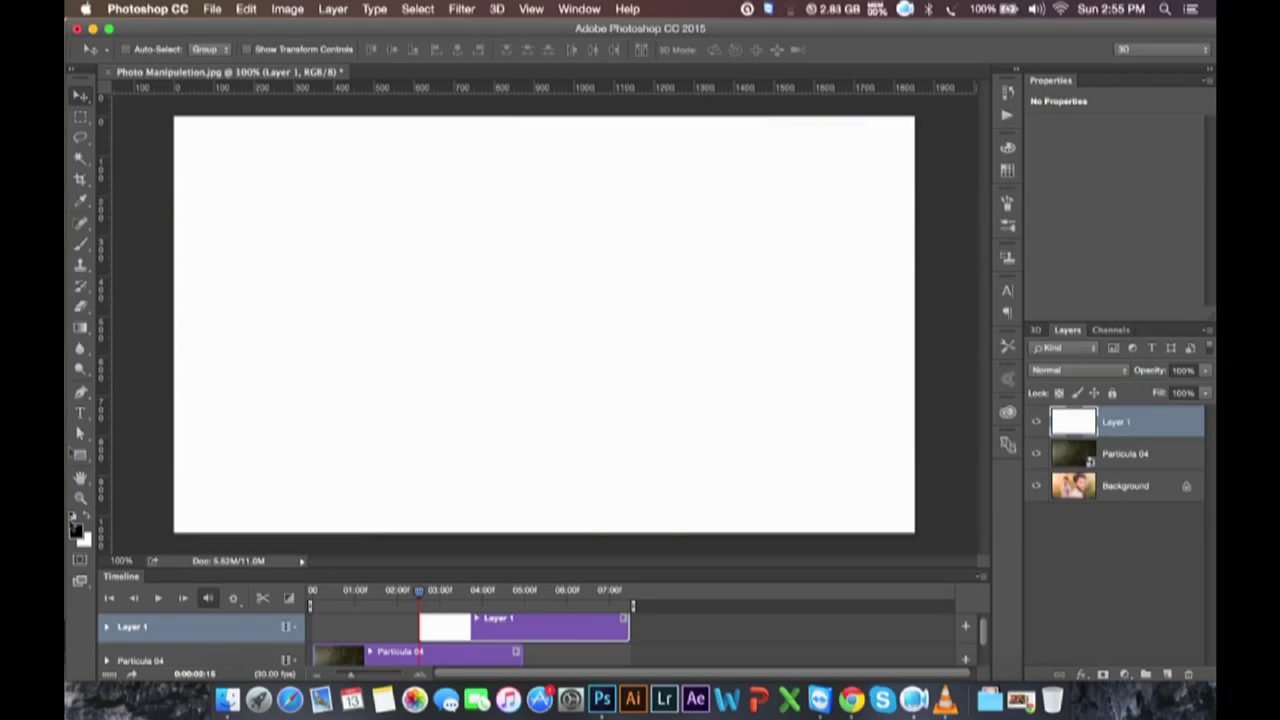
pyautogui.hotkey('alt', 'BackSpace')
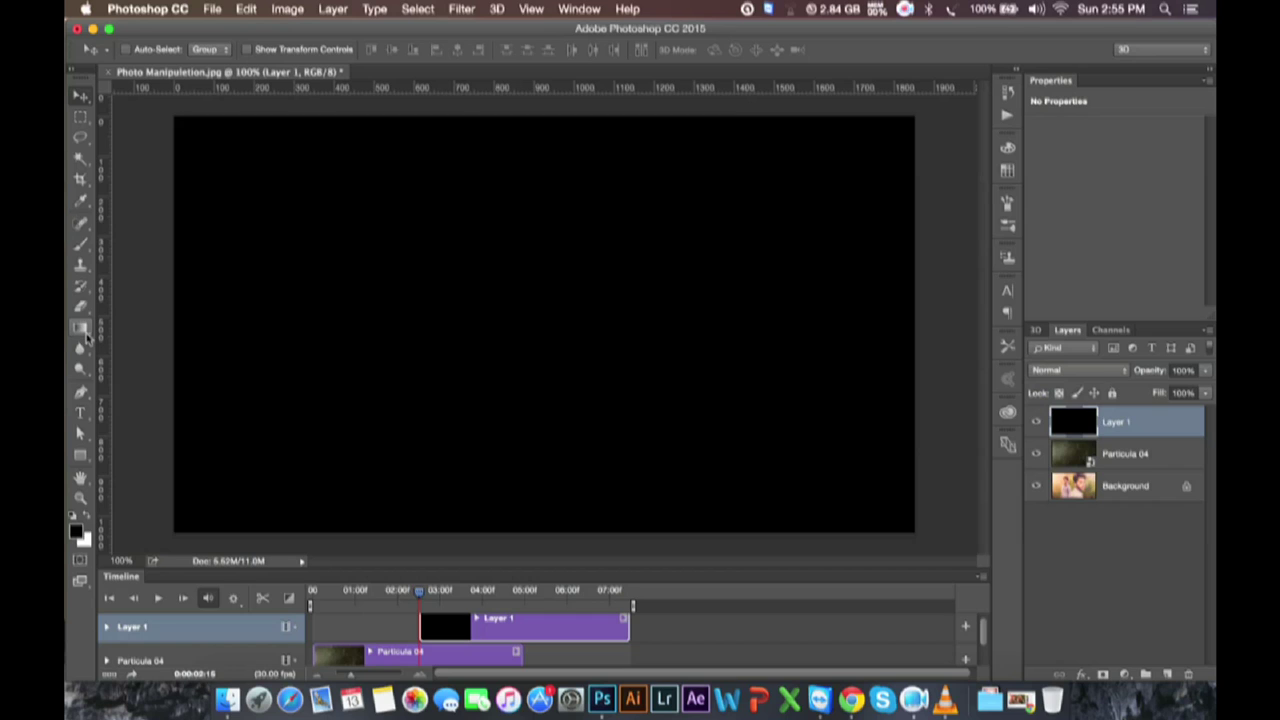
# Step: Marquee-select the middle band, delete it to leave top and bottom bars, and deselect
pyautogui.click(81, 117)
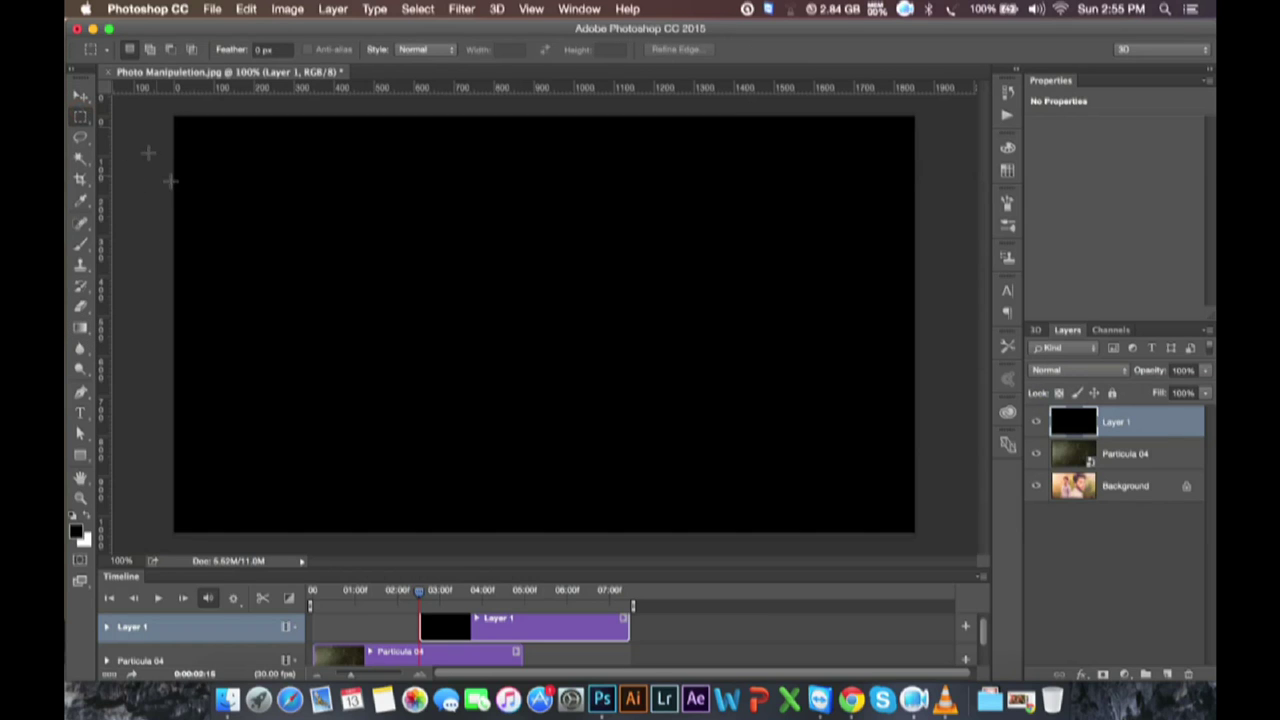
pyautogui.moveTo(175, 169); pyautogui.dragTo(904, 465)
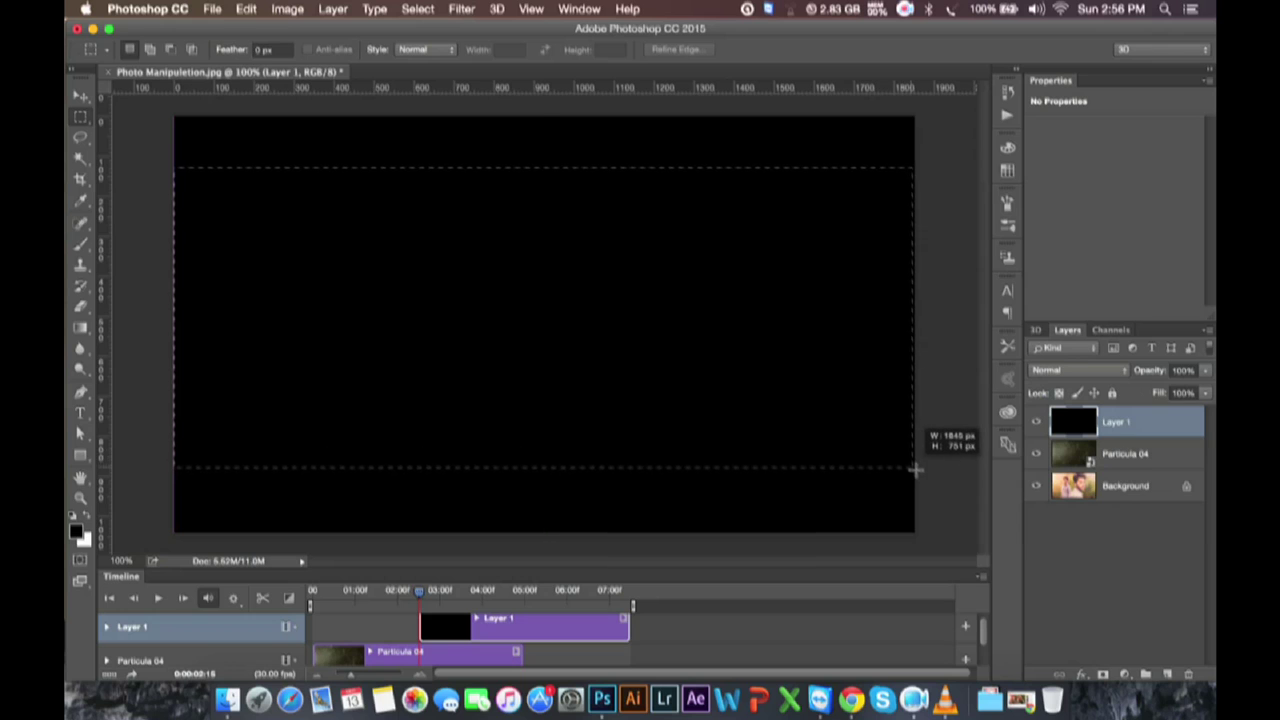
pyautogui.moveTo(904, 465); pyautogui.dragTo(917, 478)
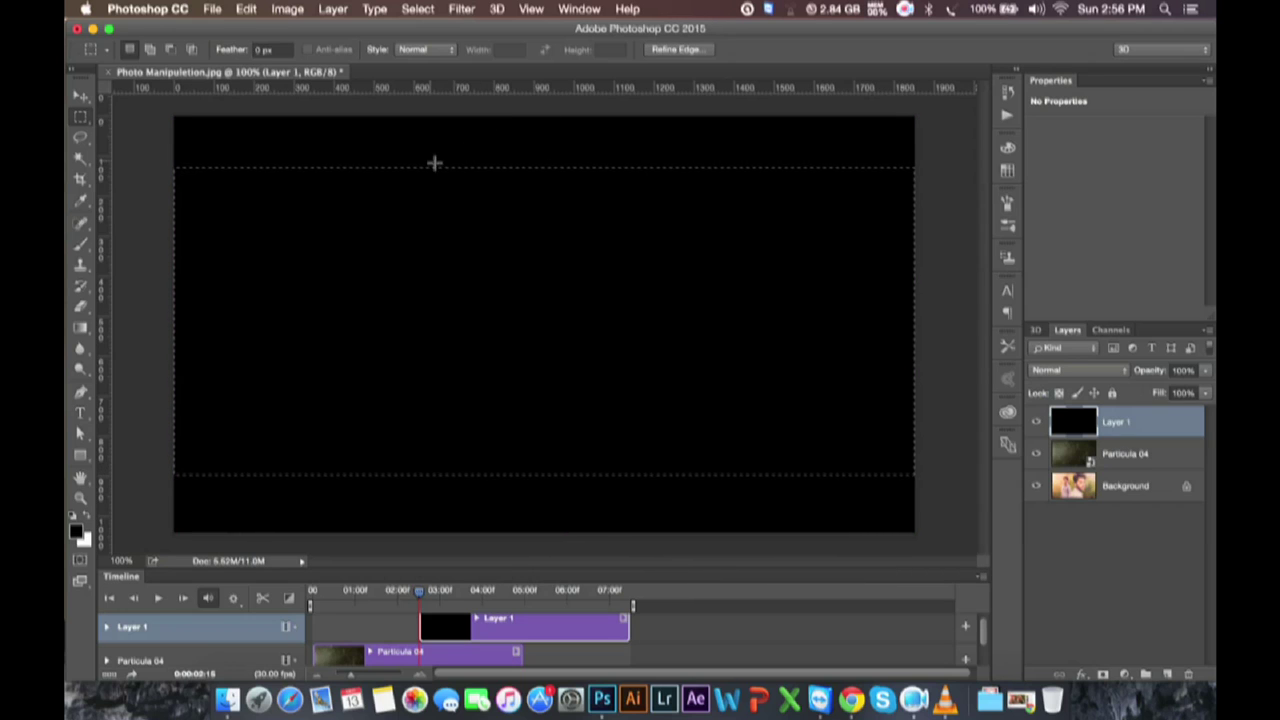
pyautogui.press('Delete')
pyautogui.hotkey('ctrl', 'd')
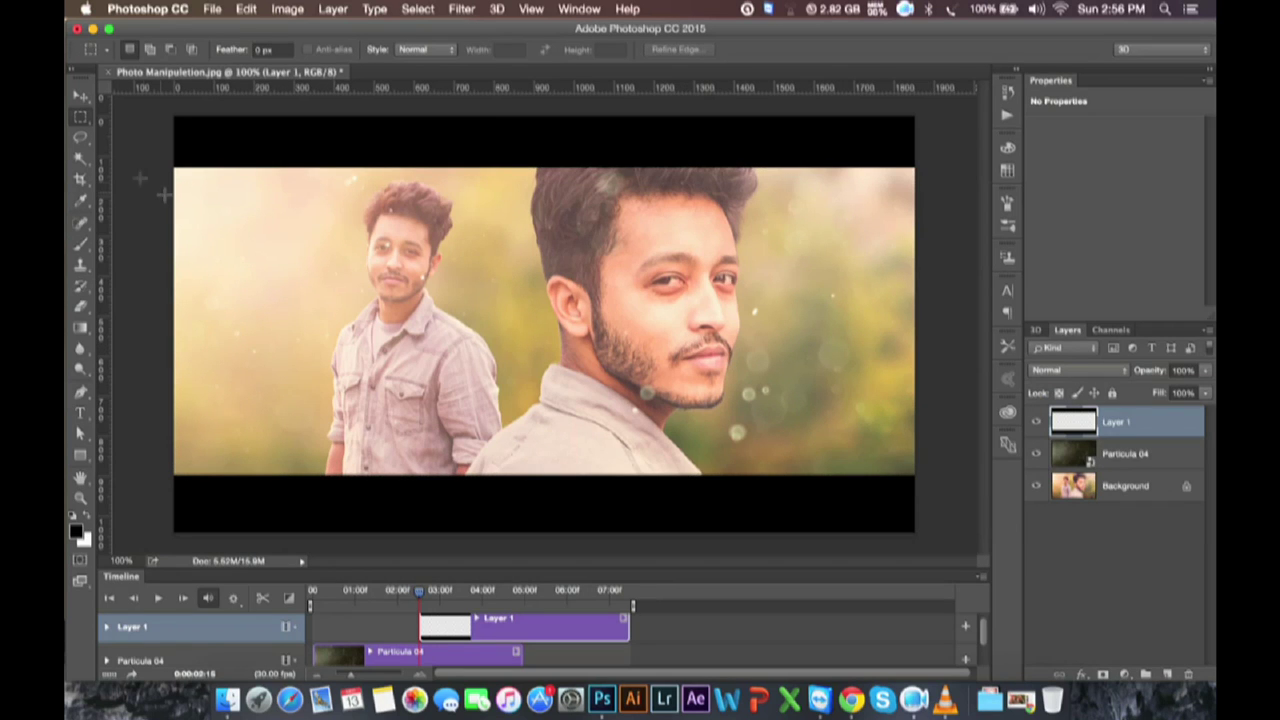
# Step: Hide Layer 1's black bars and render the animation to QuickTime as 'Photo 2 Manipuletion.mov'
pyautogui.click(1036, 421)
pyautogui.click(208, 9)
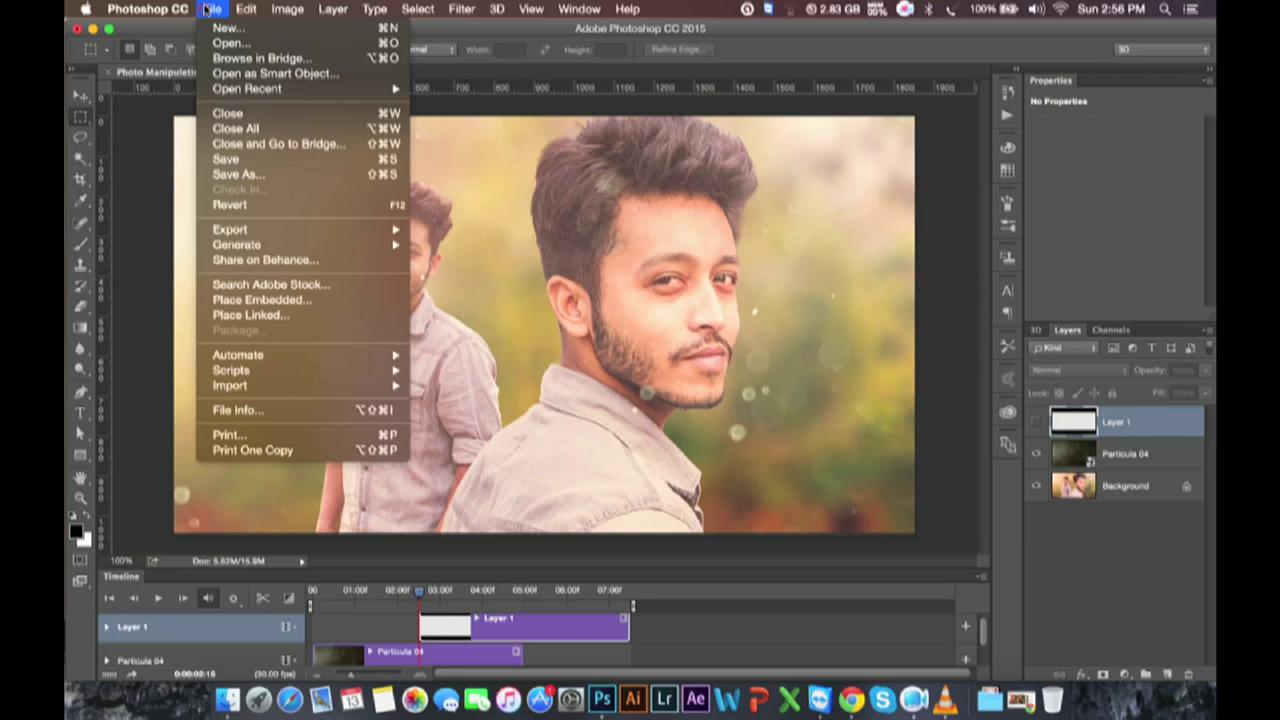
pyautogui.moveTo(232, 229)
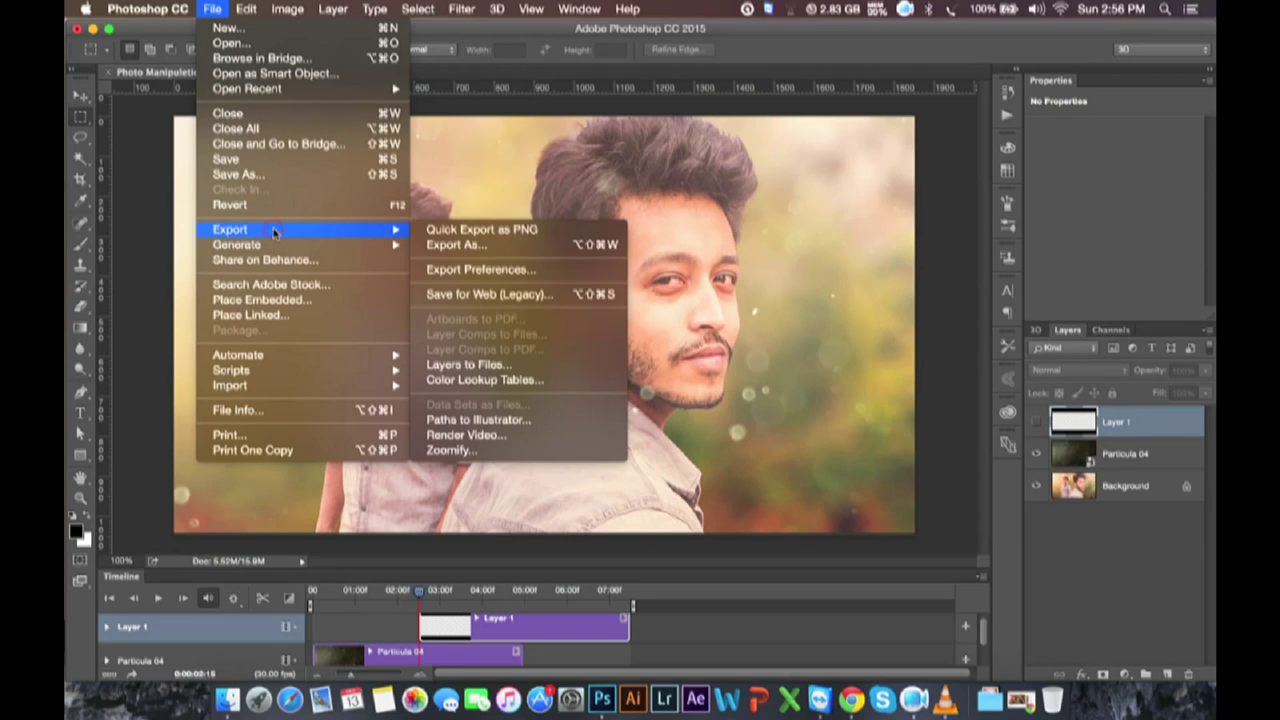
pyautogui.click(484, 437)
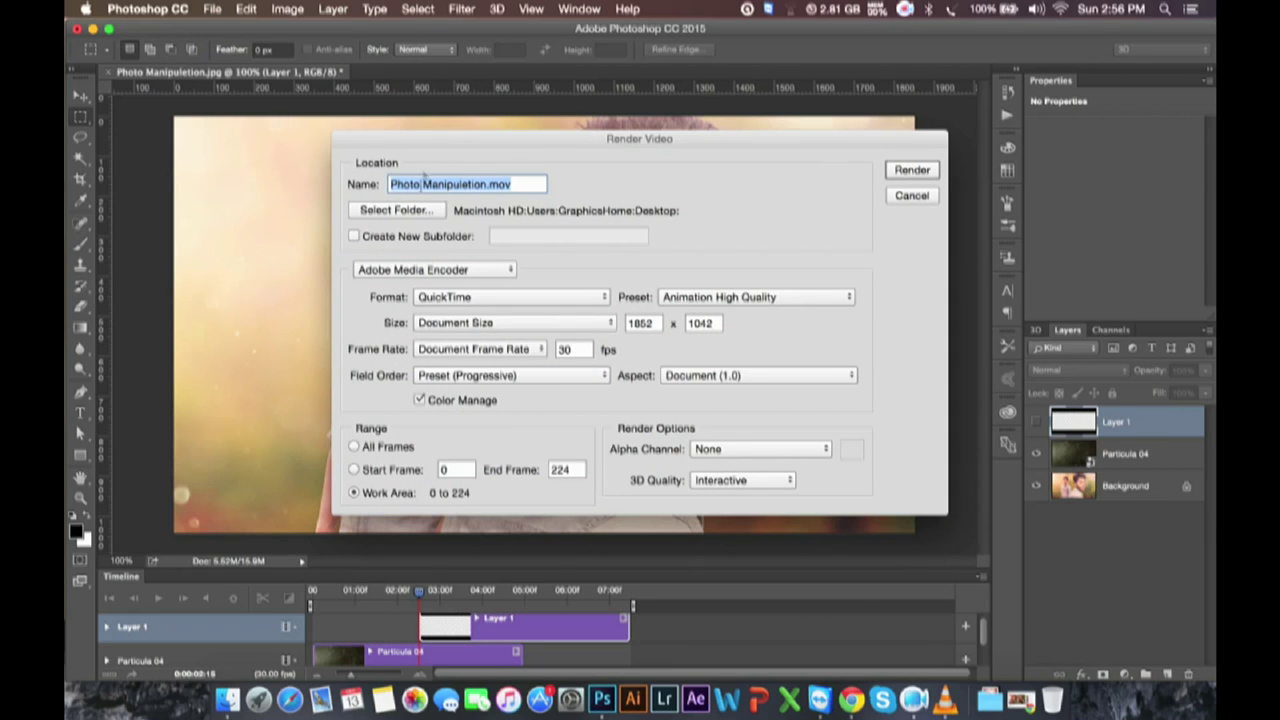
pyautogui.tripleClick(486, 184)
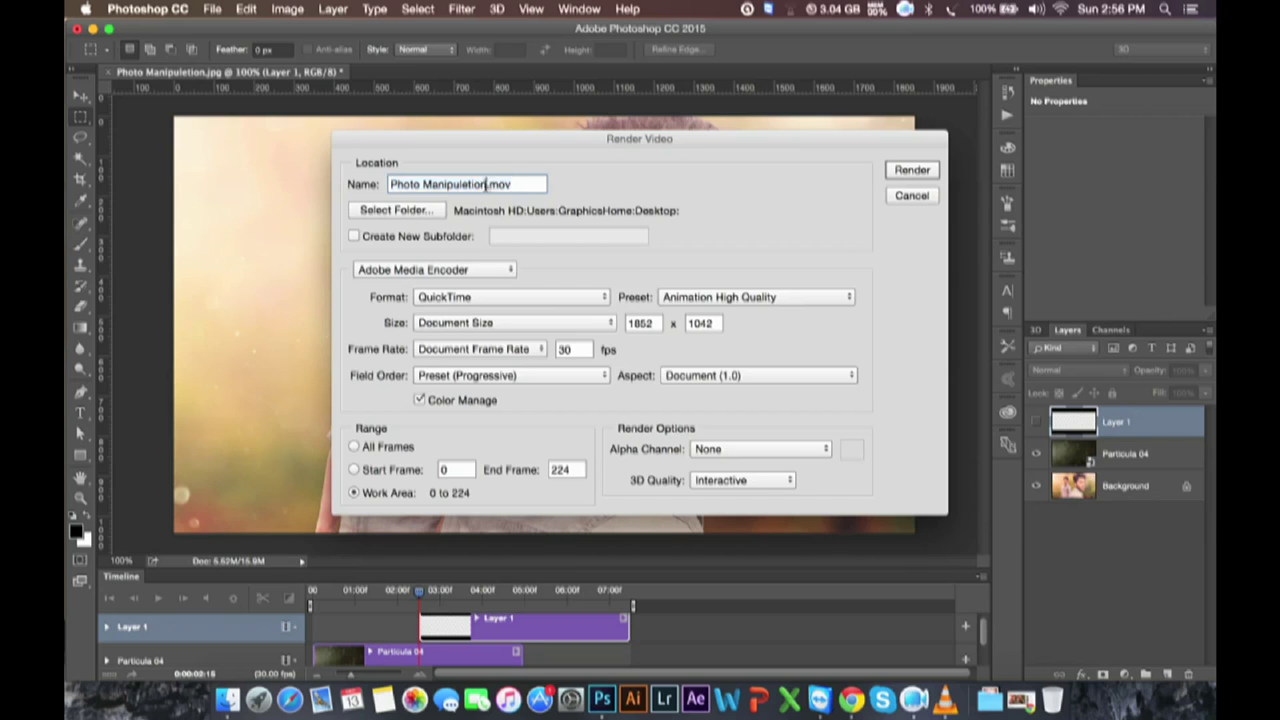
pyautogui.click(486, 184)
pyautogui.hotkey('alt', 'Left')
pyautogui.write('2')
pyautogui.click(912, 171)
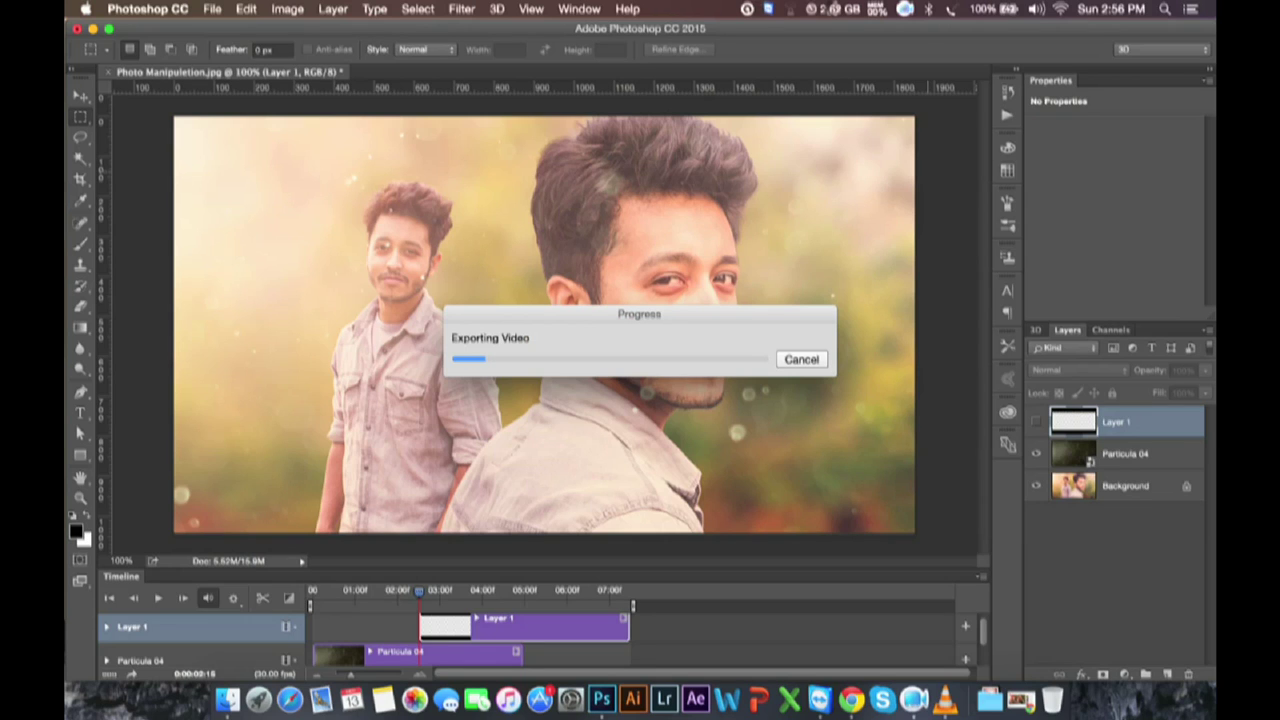
pyautogui.click(905, 9)
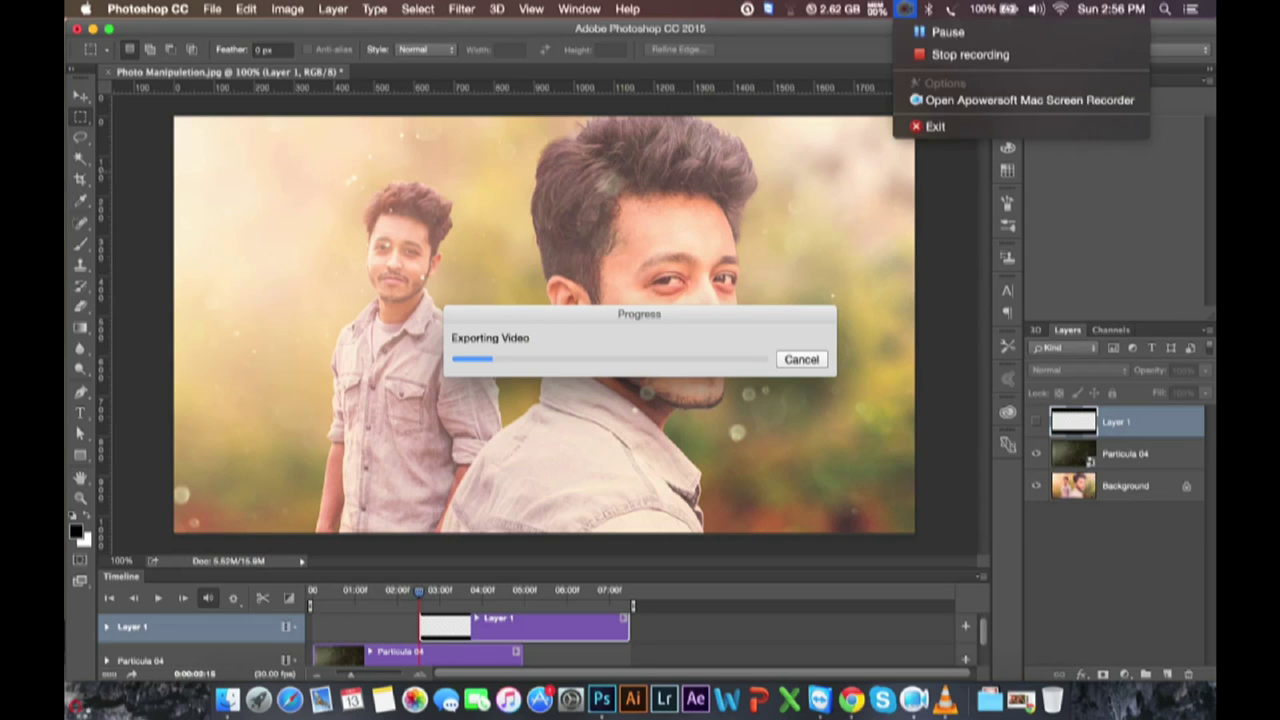
pyautogui.click(932, 38)
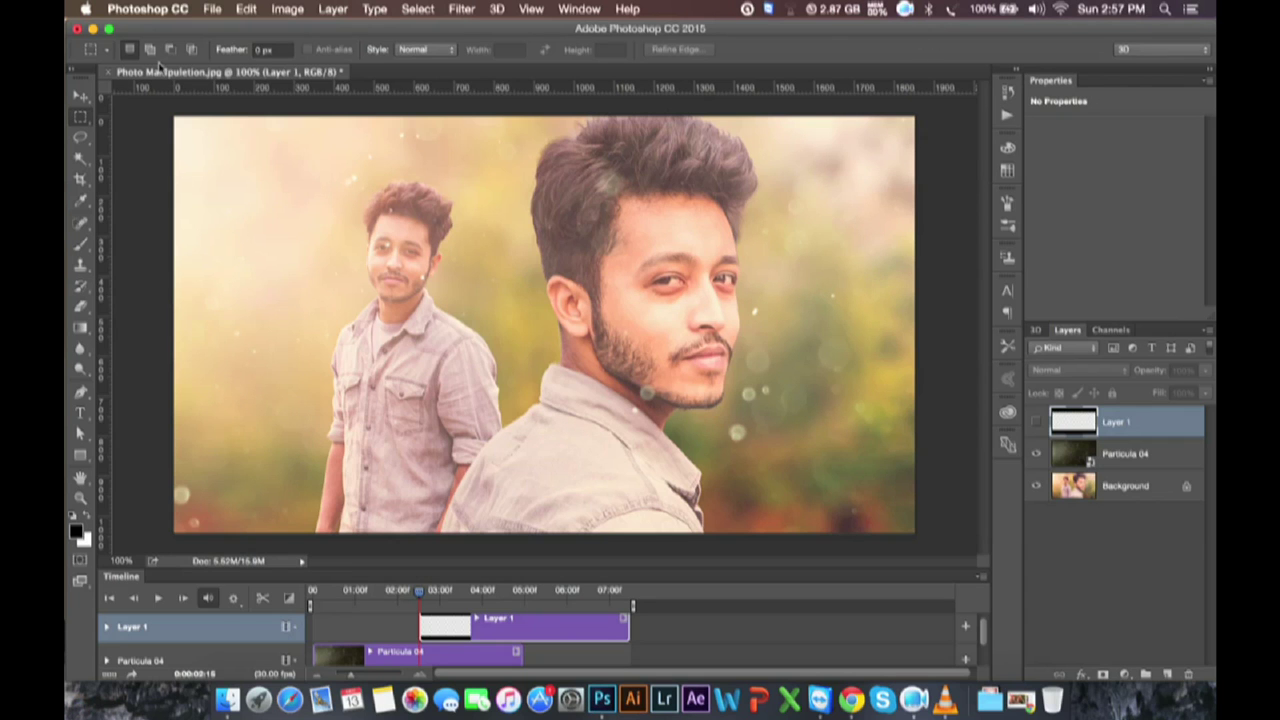
# Step: Minimise Photoshop, close both Finder windows, and open Photo 2 Manipuletion.mov from the desktop in VLC
pyautogui.click(92, 29)
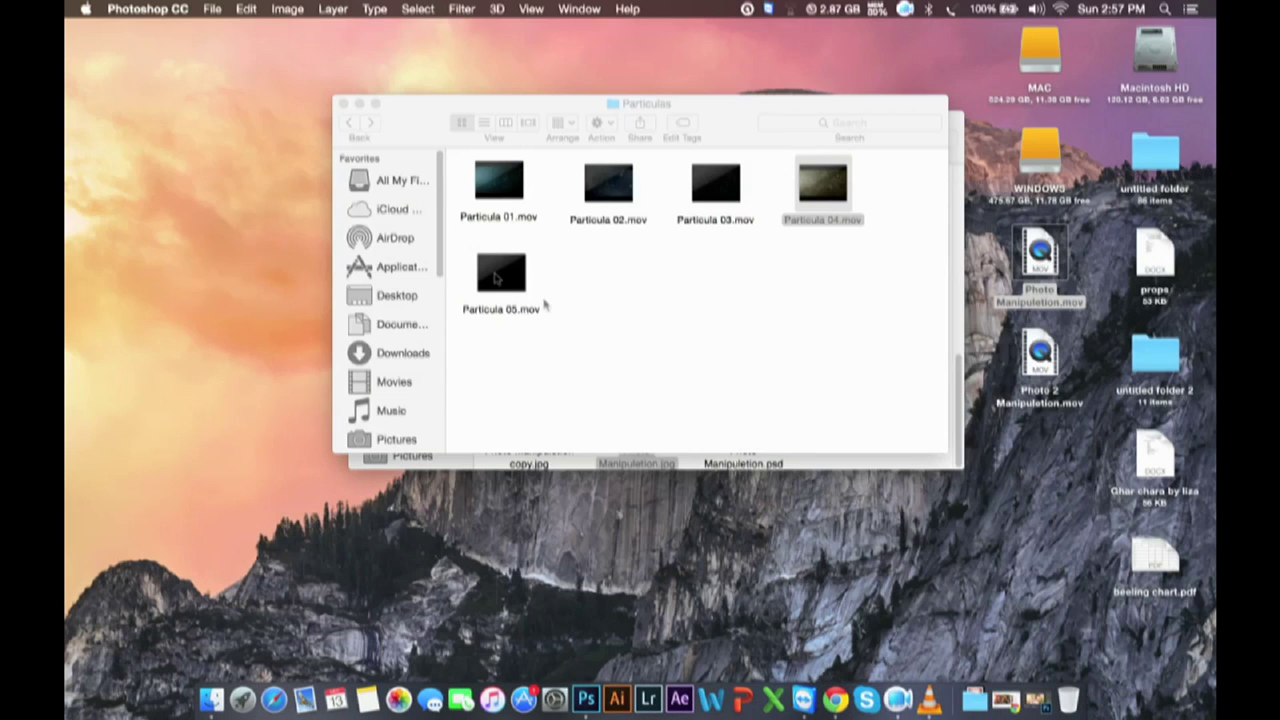
pyautogui.click(343, 104)
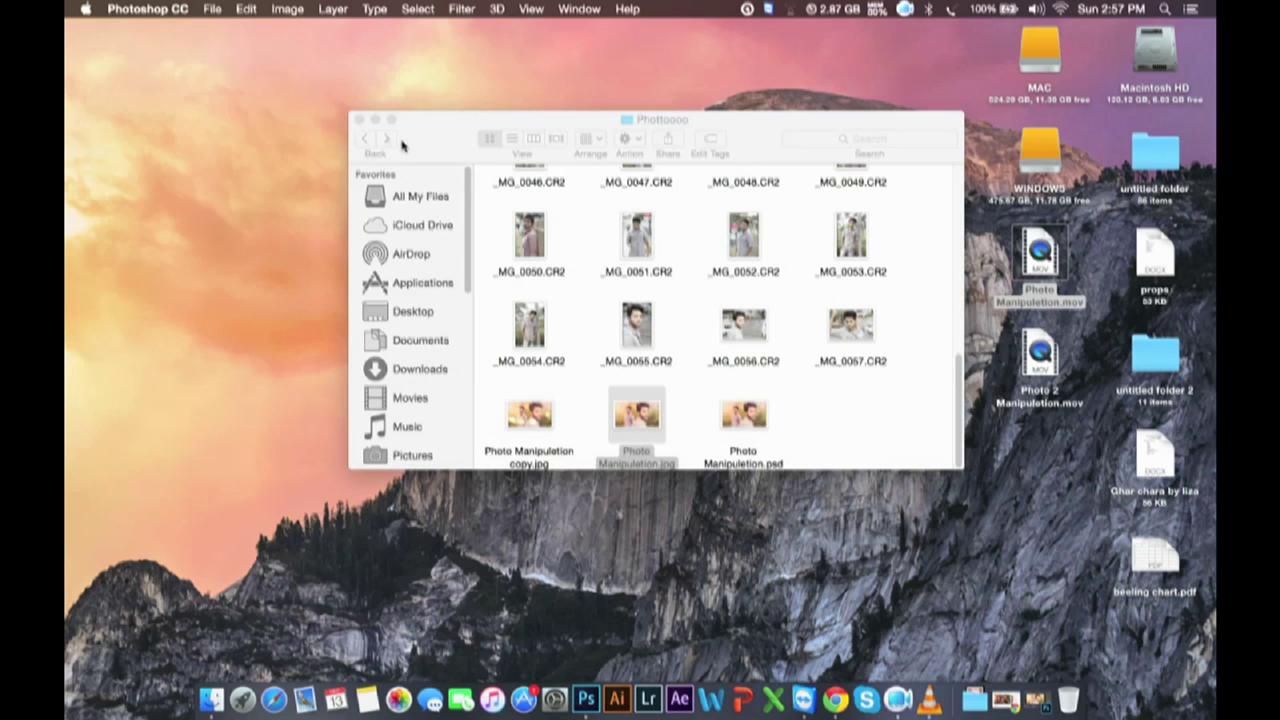
pyautogui.click(364, 119)
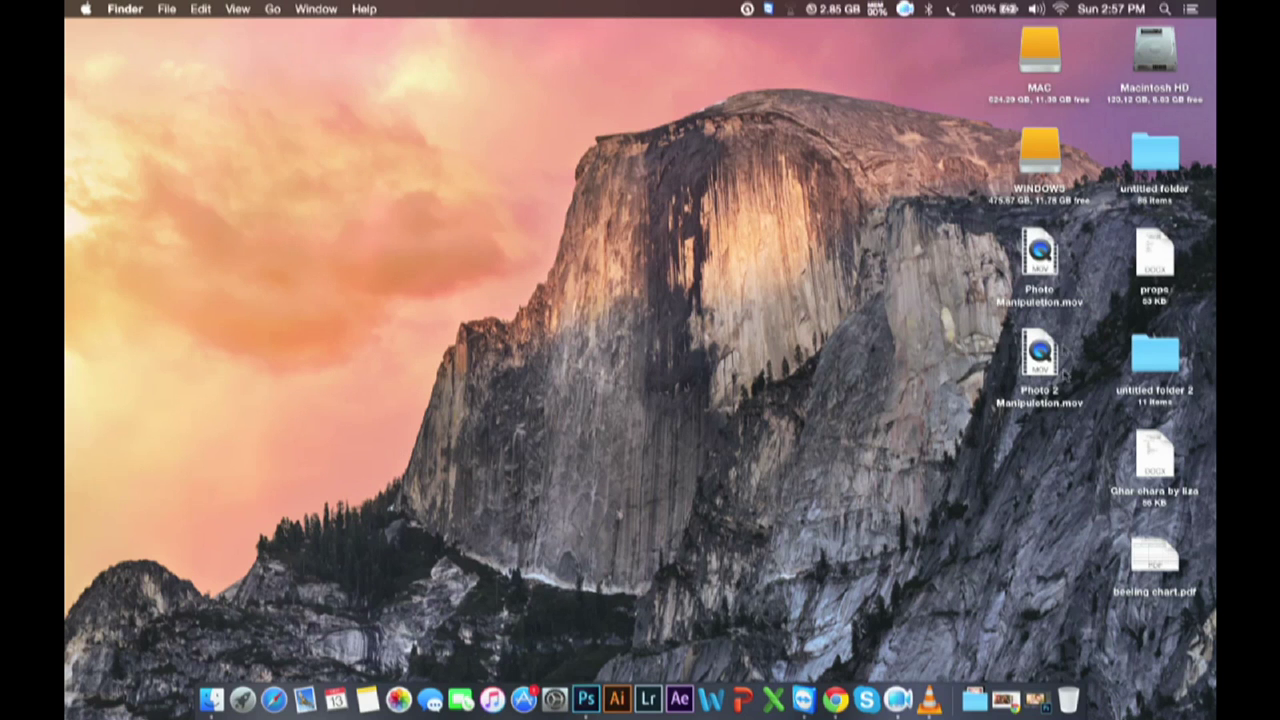
pyautogui.click(1042, 395)
pyautogui.rightClick(1044, 398)
pyautogui.moveTo(824, 375)
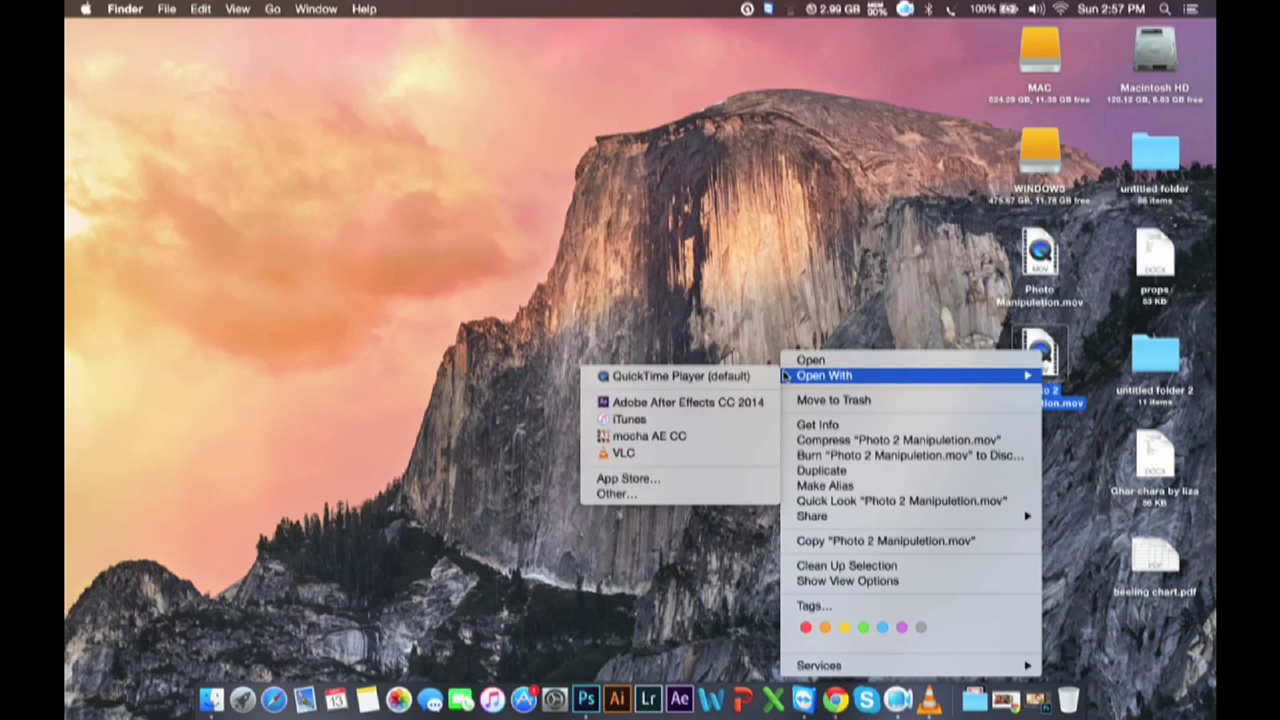
pyautogui.click(678, 457)
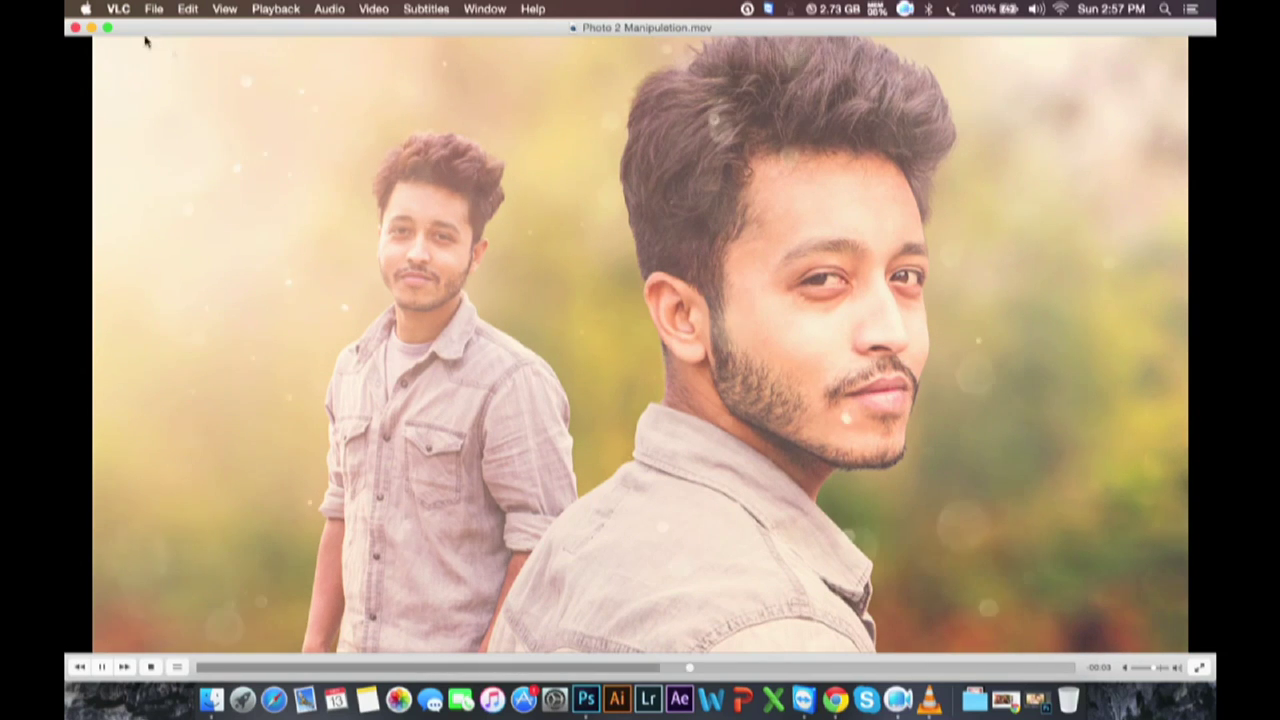
# Step: Close the VLC player after reviewing the rendered bokeh portrait movie
pyautogui.click(75, 28)
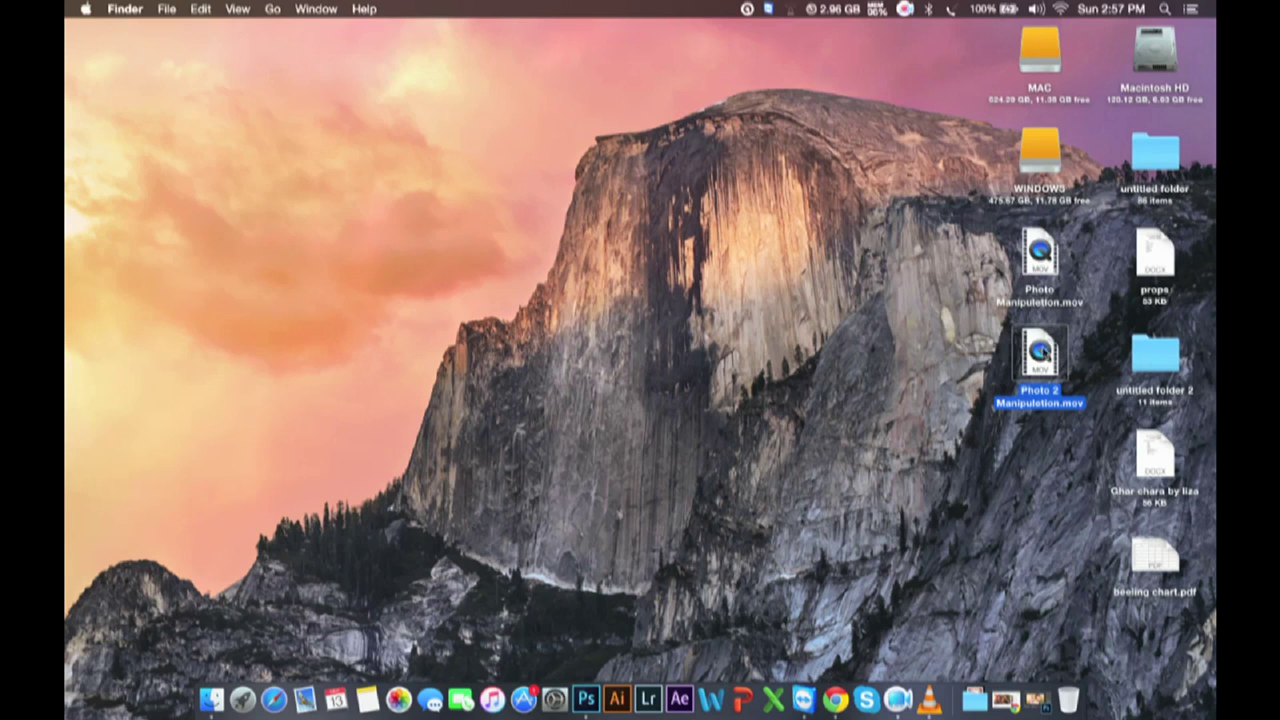
pyautogui.click(905, 9)
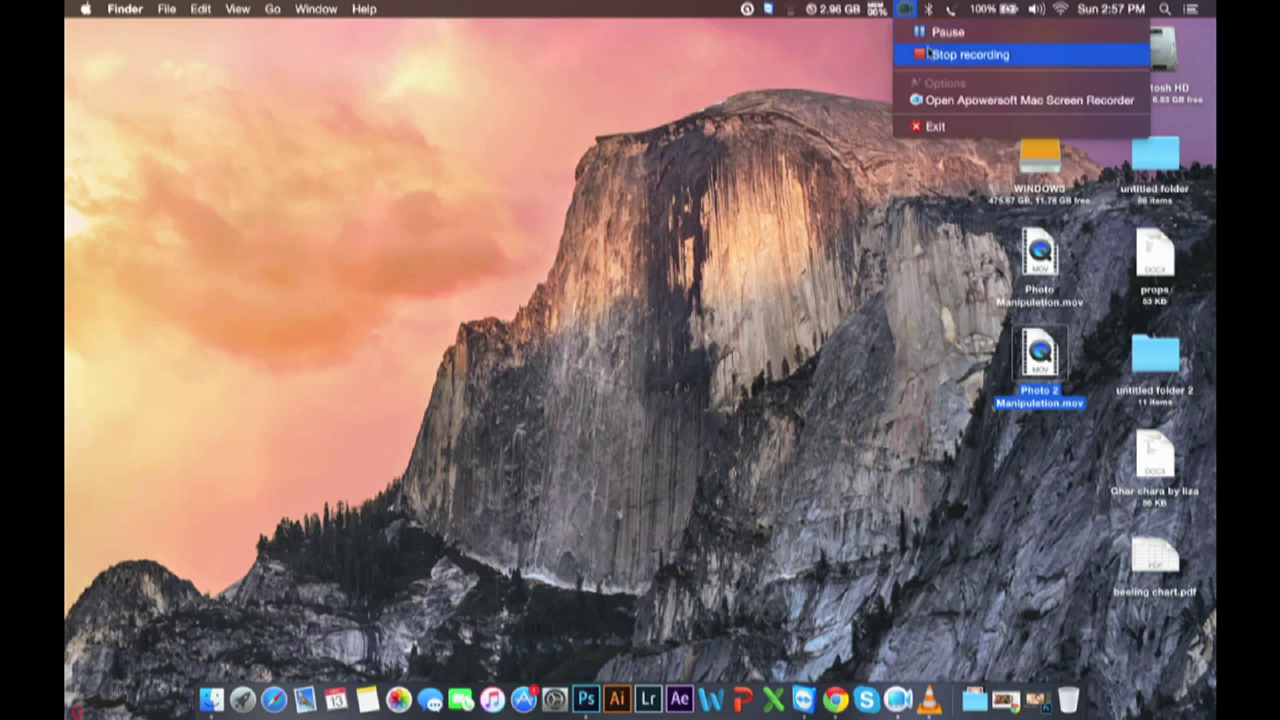